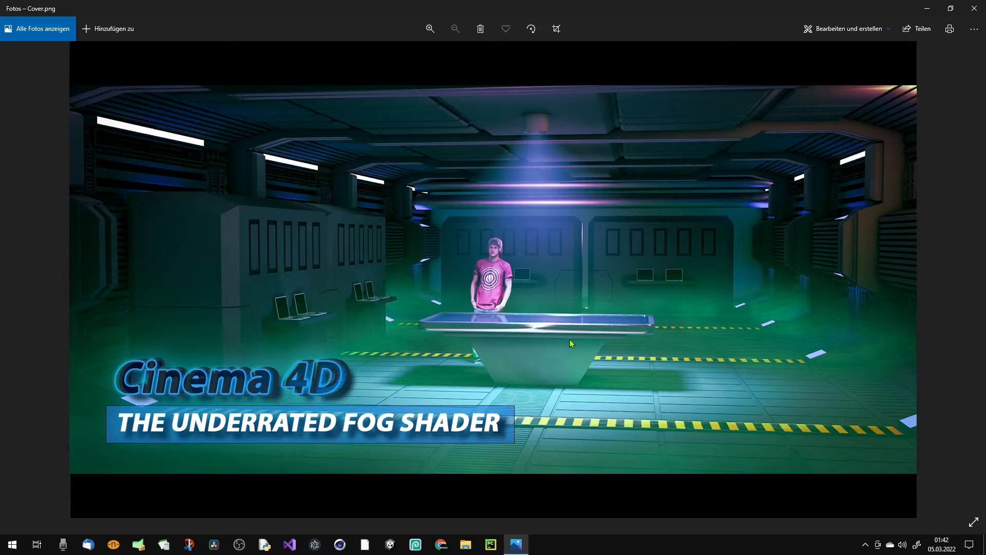
Close the cover image and open the recent project Fog.c4d.
key(alt+F4)
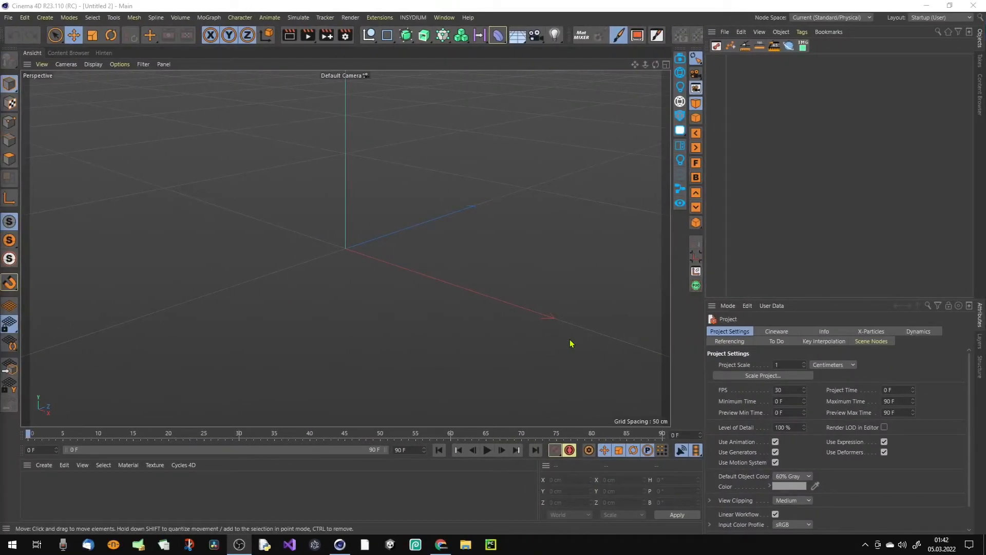
click(8, 18)
mouse_move(18, 222)
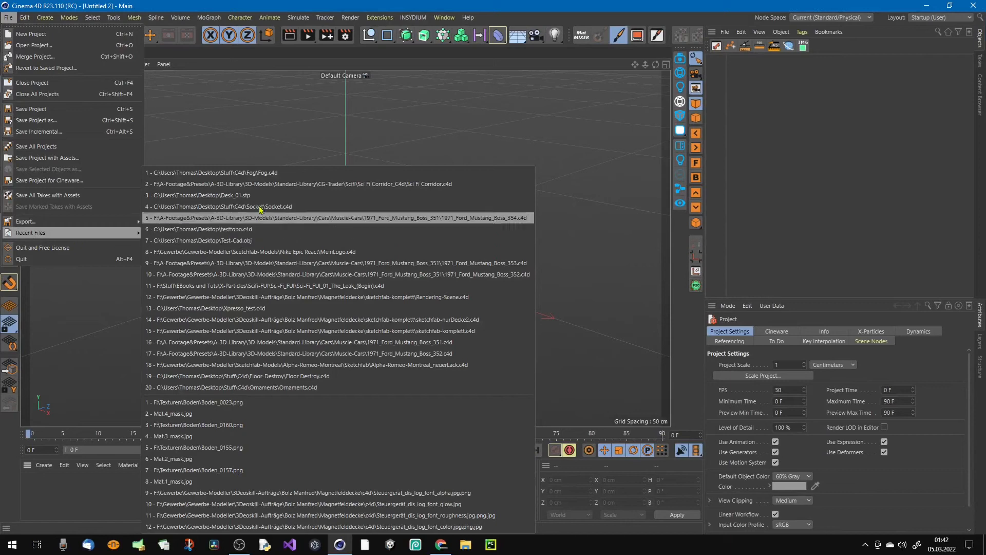
click(259, 175)
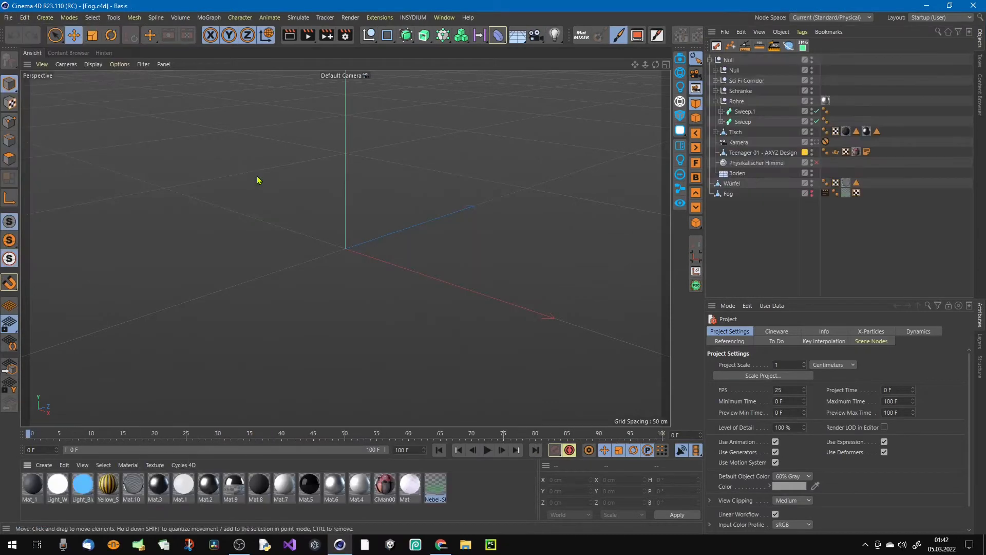
Select the Corridor polygon object and isolate it in the viewport.
alt+drag(376, 274, 432, 256)
alt+middle_drag(431, 256, 390, 228)
alt+drag(391, 227, 363, 231)
alt+middle_drag(402, 247, 417, 254)
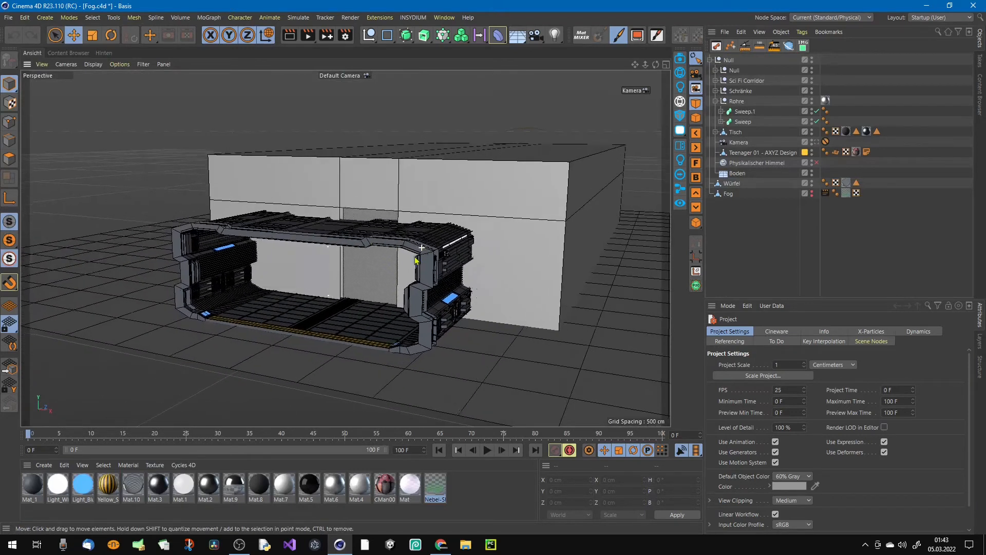
alt+drag(417, 255, 427, 249)
alt+right_drag(427, 249, 476, 225)
alt+drag(443, 249, 439, 248)
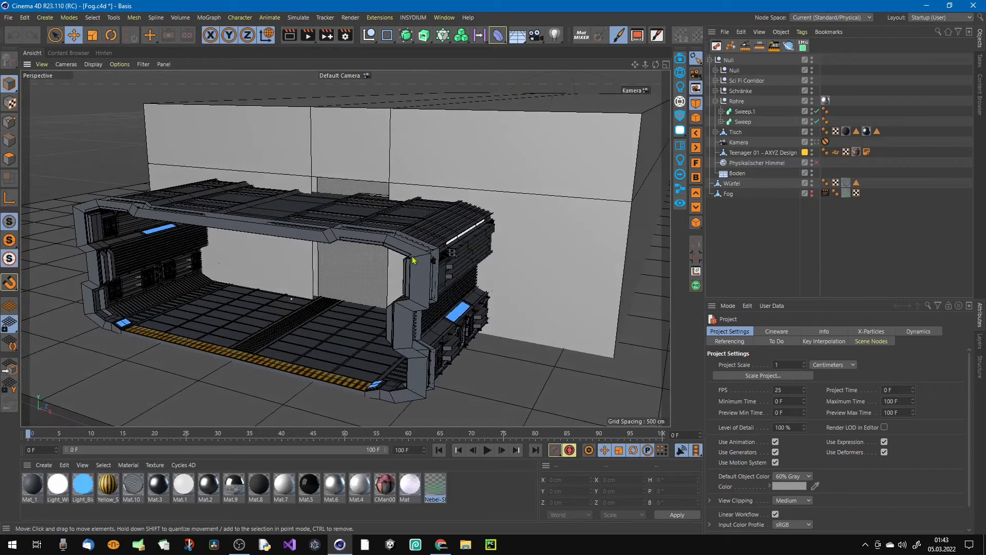
click(420, 253)
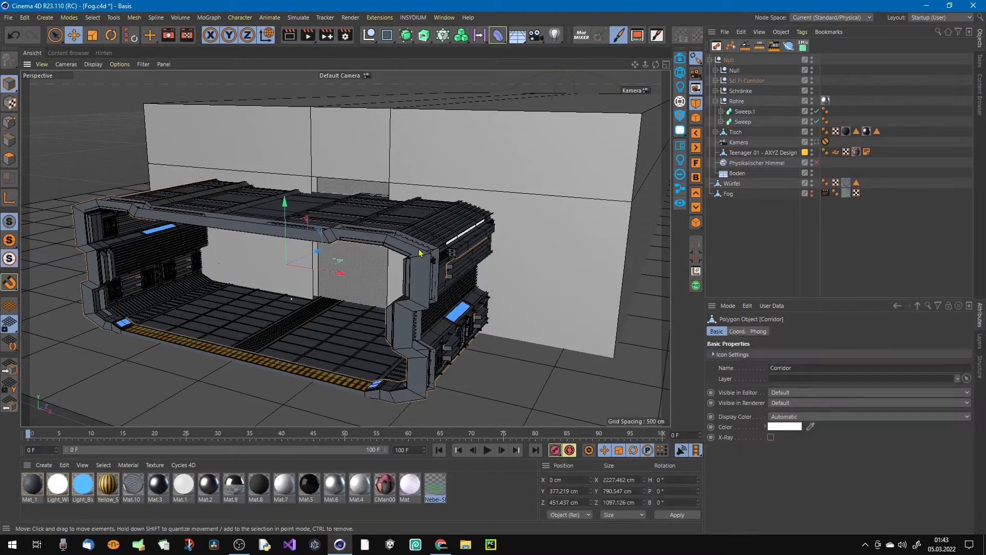
click(9, 240)
Inspect the isolated corridor model from outside and show the whole scene again.
alt+drag(345, 233, 459, 264)
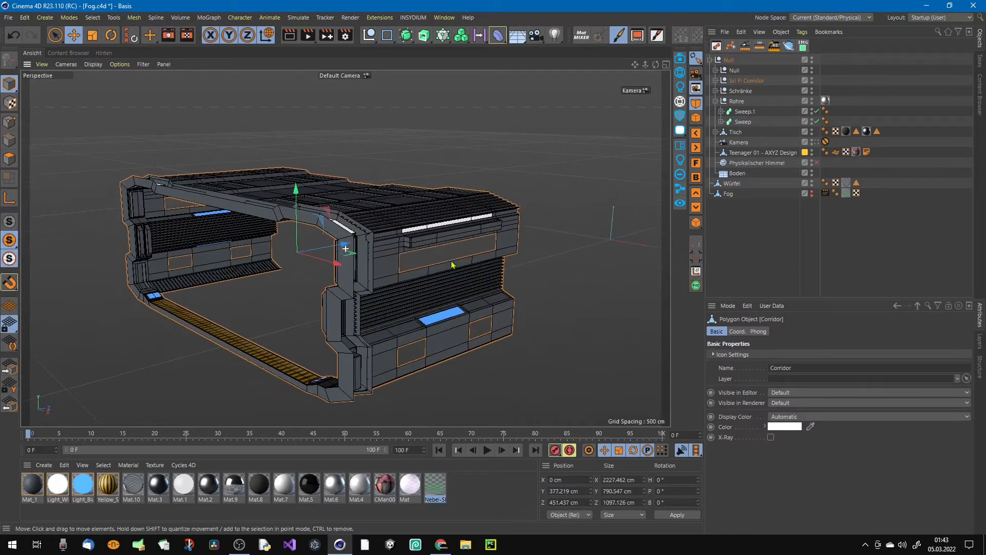
alt+drag(385, 238, 394, 229)
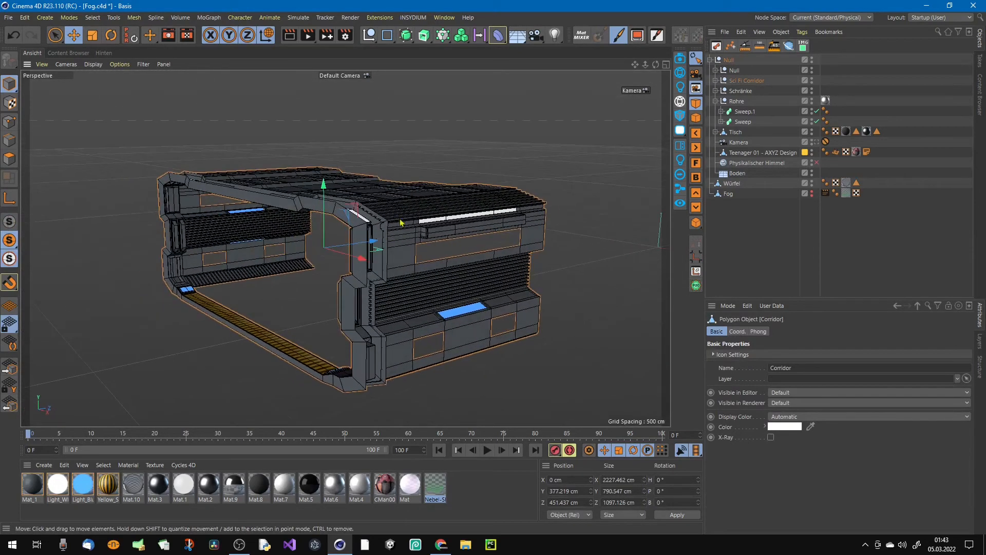
alt+right_drag(400, 218, 489, 180)
mouse_move(448, 231)
alt+mouse_down()
mouse_move(436, 249)
mouse_move(434, 238)
alt+mouse_up()
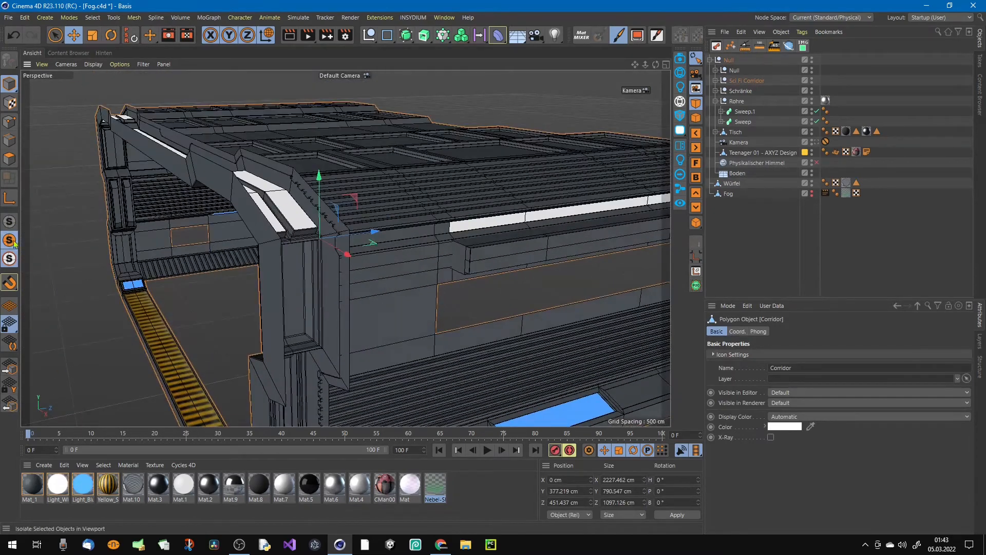
click(7, 226)
Examine the modelled details of the corridor's inner wall panels, vents and blue light strips up close.
scroll(323, 271, down, 3)
alt+drag(323, 271, 531, 258)
scroll(326, 293, up, 2)
alt+middle_drag(326, 293, 442, 237)
alt+middle_drag(349, 355, 364, 275)
scroll(468, 286, up, 4)
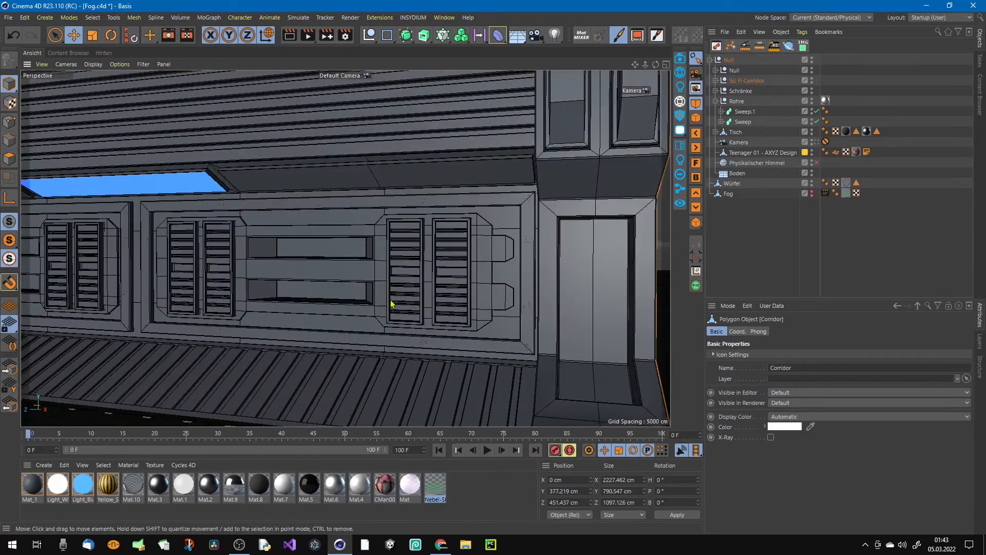
alt+drag(392, 306, 403, 271)
scroll(402, 271, up, 4)
scroll(388, 175, up, 3)
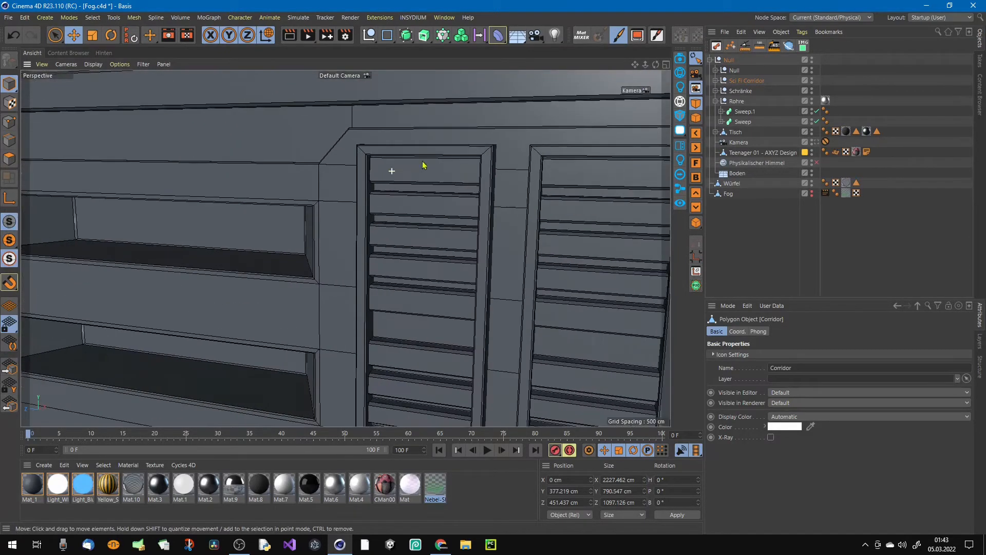
scroll(491, 158, down, 5)
alt+drag(346, 248, 426, 243)
alt+drag(308, 235, 273, 195)
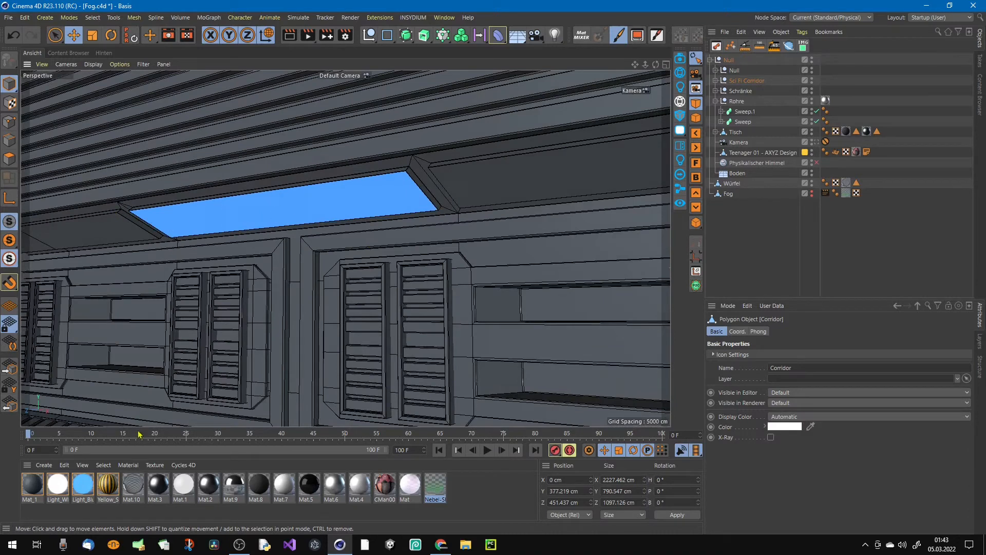
alt+drag(302, 201, 381, 278)
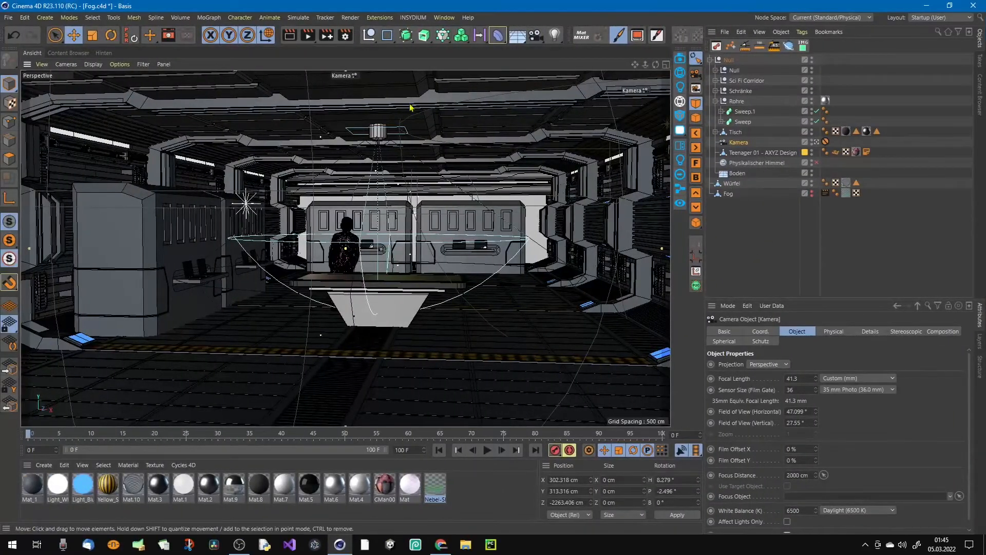
Render the Kamera view of the corridor scene directly in the viewport.
click(290, 36)
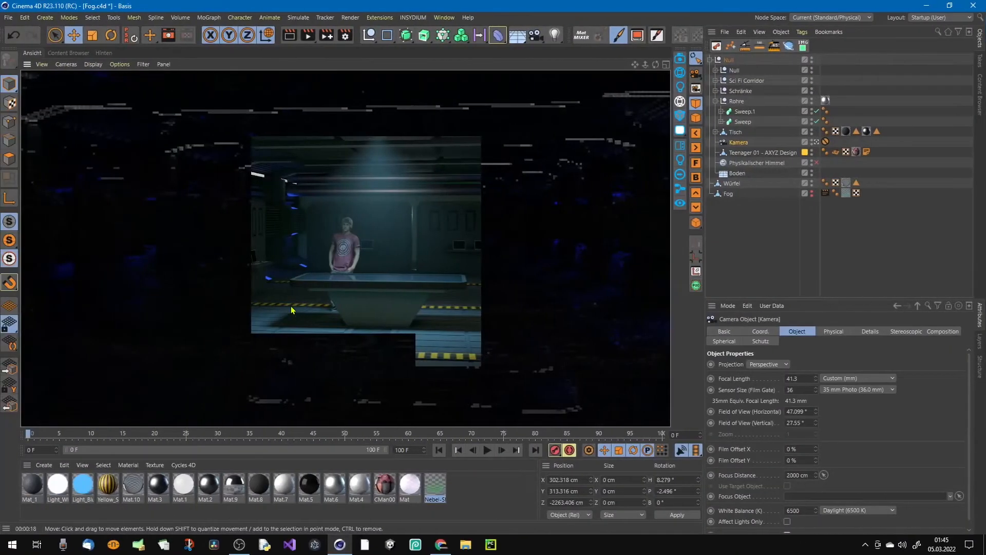
click(756, 266)
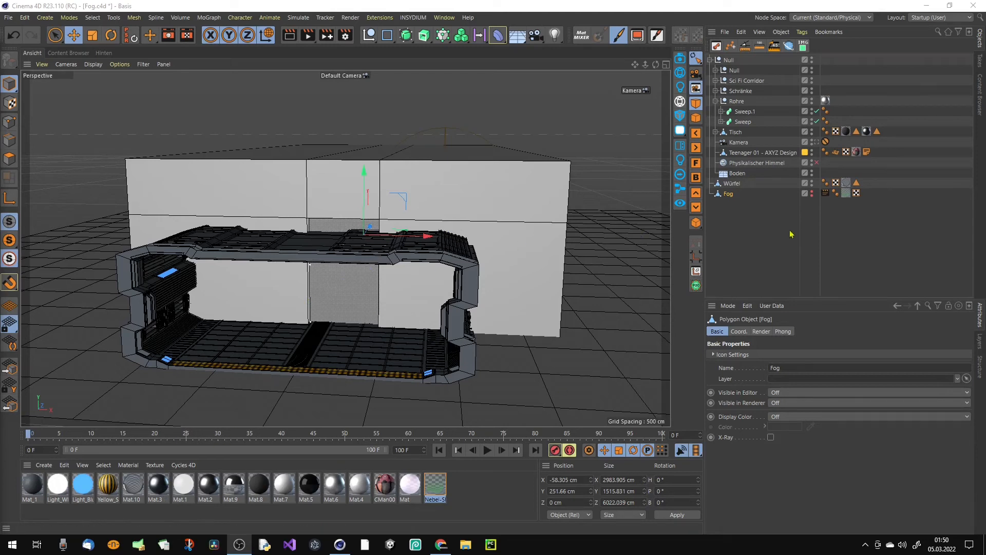
Hide the Würfel object in the editor and renderer to expose the whole corridor.
click(813, 183)
alt+drag(469, 244, 465, 233)
alt+right_drag(394, 278, 396, 239)
alt+drag(400, 247, 264, 206)
alt+right_drag(334, 226, 277, 217)
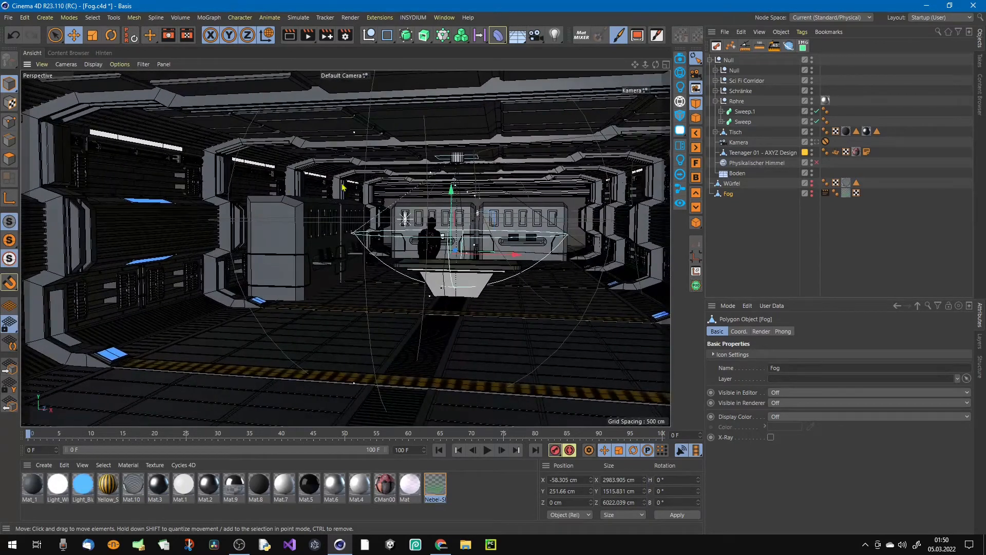
alt+right_drag(306, 264, 260, 268)
alt+middle_drag(272, 269, 308, 256)
alt+right_drag(317, 253, 267, 268)
alt+drag(276, 270, 305, 262)
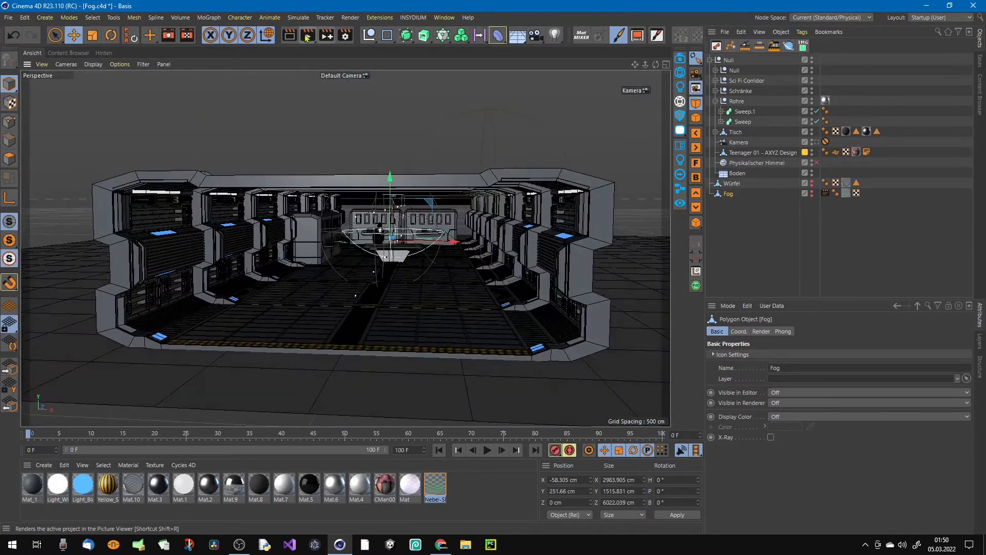
Add a cube at the scene origin and widen it to about 2231 cm in X to span the corridor.
drag(372, 31, 459, 51)
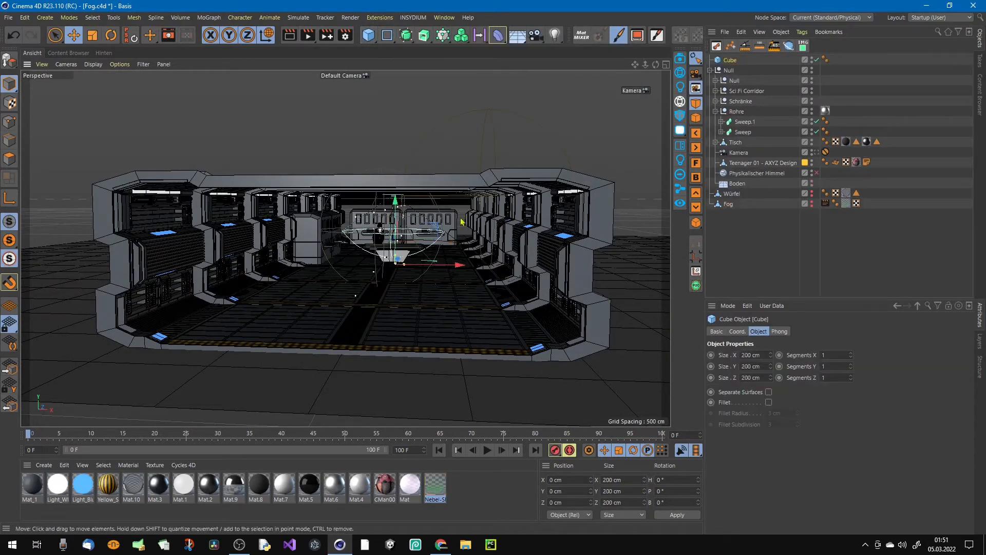
drag(404, 264, 492, 251)
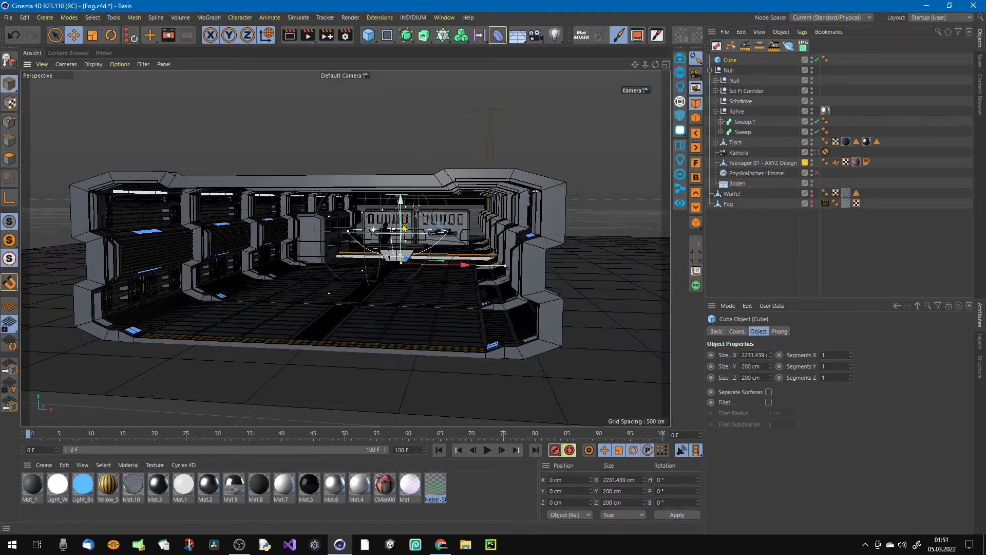
Raise the cube to about 411 cm in Y and stretch its height to about 884 cm to cover the corridor.
scroll(402, 258, up, 2)
drag(403, 258, 421, 195)
drag(391, 143, 392, 155)
alt+drag(392, 155, 262, 257)
scroll(430, 192, up, 2)
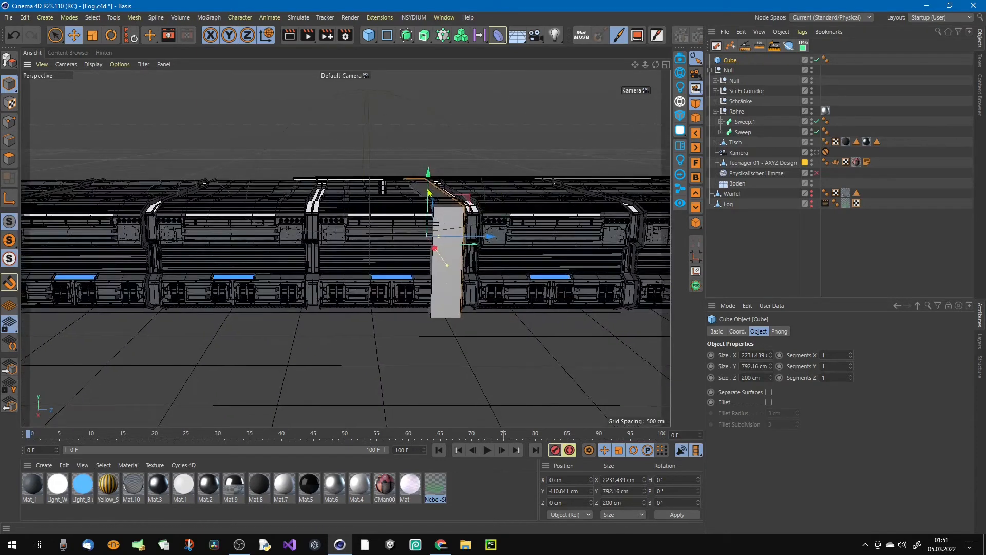
drag(430, 191, 429, 185)
alt+drag(448, 221, 442, 216)
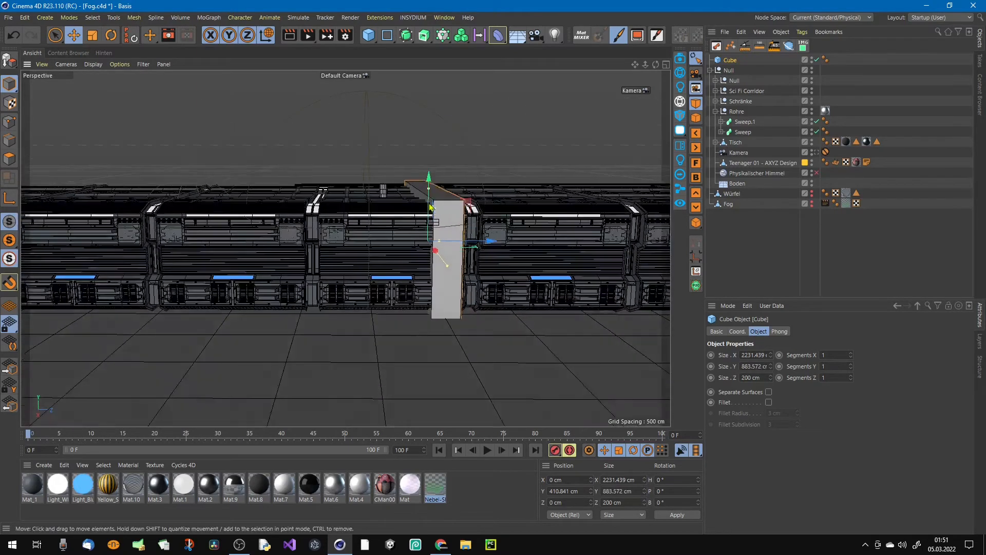
Stretch the cube's depth to about 6740 cm along the corridor and shift it to about -42 cm in Z.
alt+right_drag(441, 216, 403, 232)
drag(459, 240, 478, 258)
alt+middle_drag(478, 258, 334, 256)
drag(455, 241, 582, 241)
alt+middle_drag(516, 245, 408, 247)
drag(422, 243, 454, 245)
alt+middle_drag(208, 239, 312, 246)
alt+drag(312, 246, 332, 250)
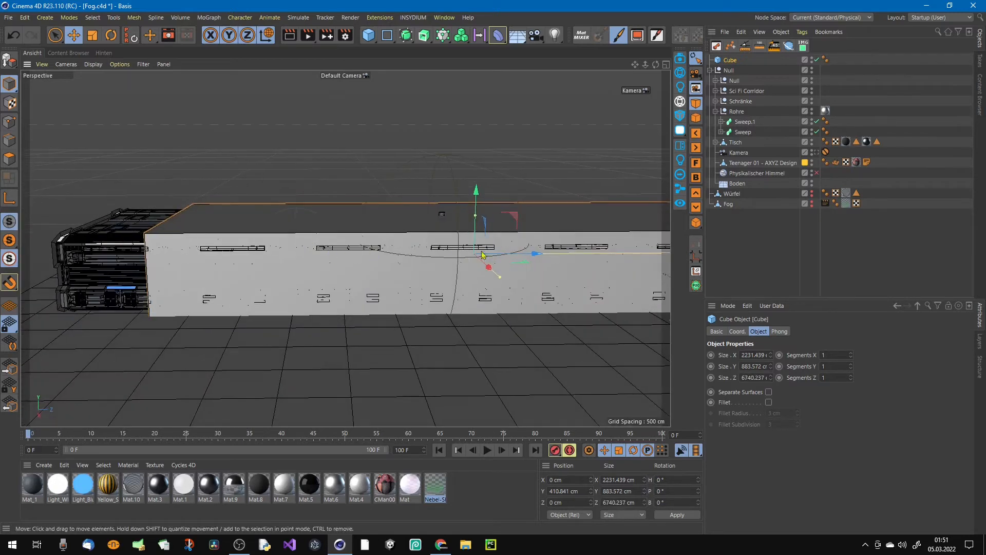
drag(536, 256, 530, 254)
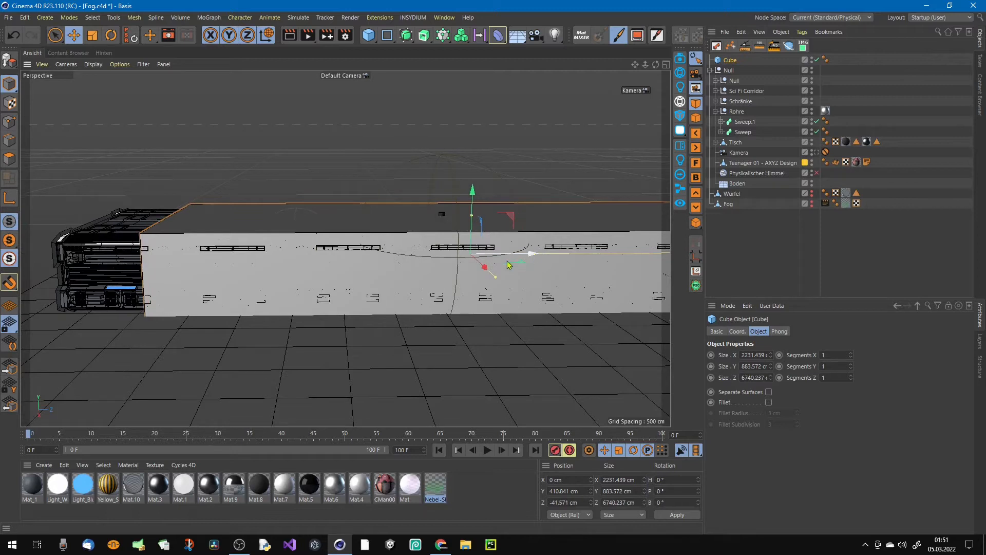
Show the Würfel object again and shorten the cube's depth to about 6137 cm.
alt+middle_drag(509, 263, 353, 261)
alt+drag(301, 255, 400, 260)
alt+middle_drag(103, 298, 349, 264)
alt+drag(150, 264, 451, 270)
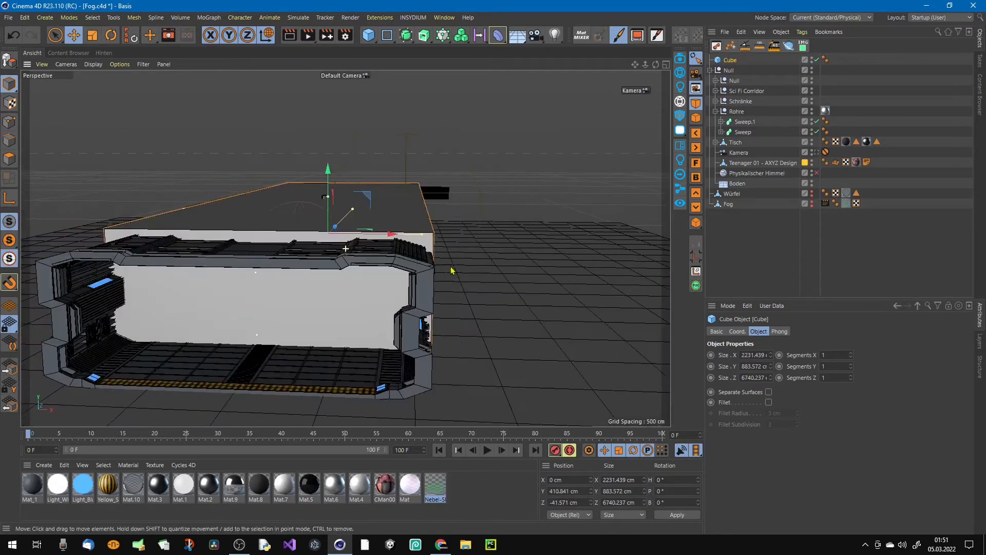
click(812, 192)
alt+drag(384, 236, 323, 247)
drag(539, 194, 533, 197)
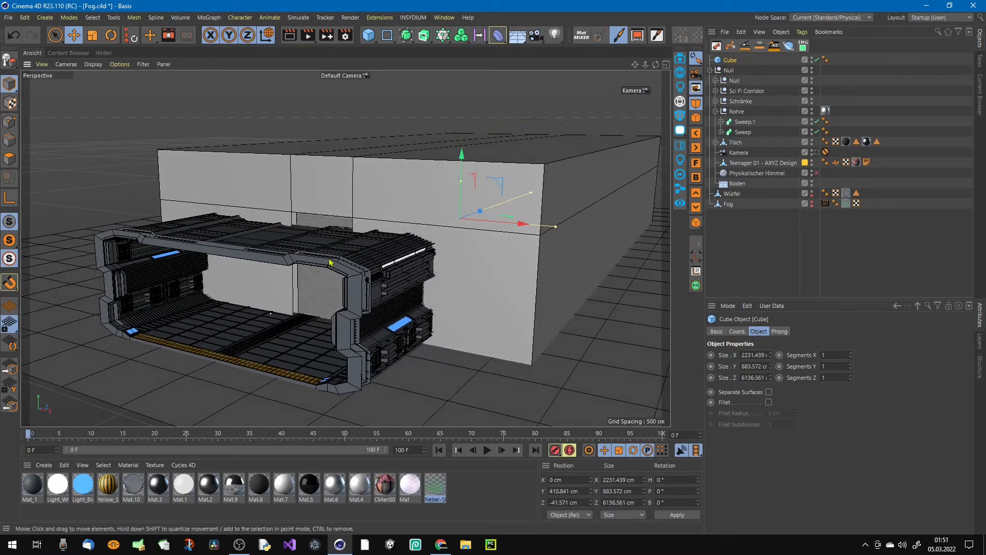
Examine the inside of the corridor around the floor, cabinets and table.
scroll(545, 197, up, 10)
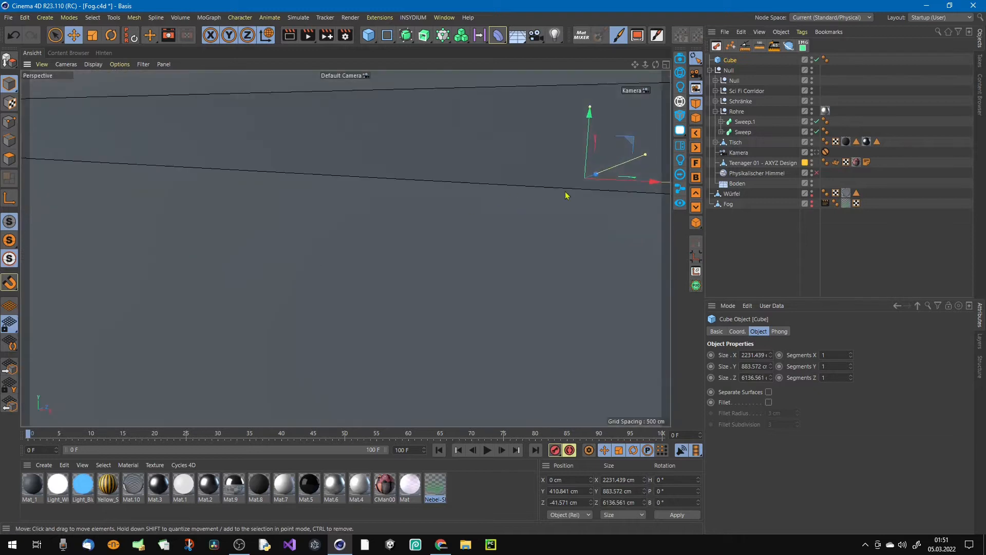
scroll(534, 195, down, 3)
scroll(540, 200, up, 3)
alt+right_drag(502, 213, 499, 254)
scroll(395, 248, up, 2)
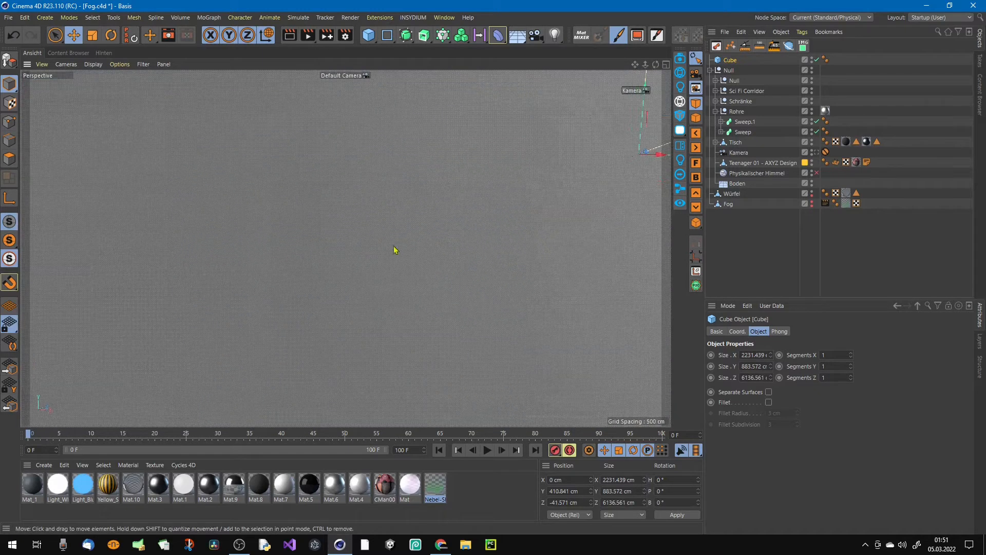
scroll(445, 205, up, 4)
scroll(457, 205, up, 4)
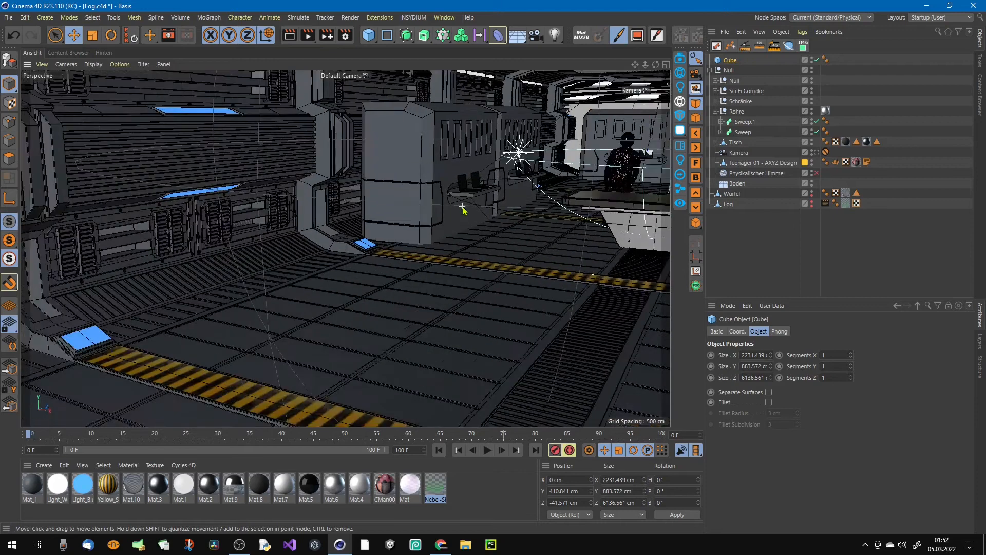
alt+middle_drag(460, 216, 344, 230)
alt+drag(565, 233, 430, 215)
Set the viewport navigation to Camera Mode and view the corridor from inside and from the front.
click(696, 58)
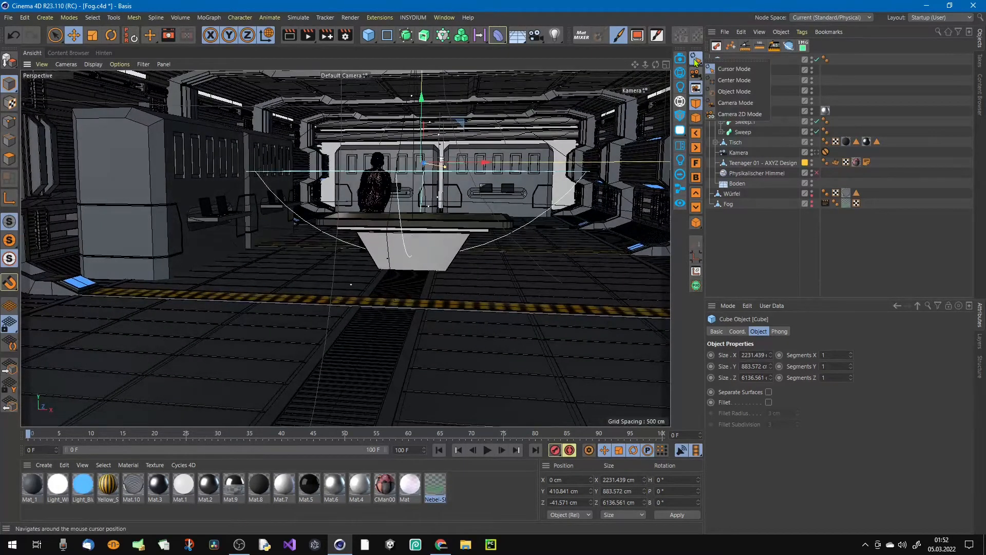
click(735, 104)
alt+drag(392, 220, 362, 230)
alt+right_drag(394, 238, 328, 322)
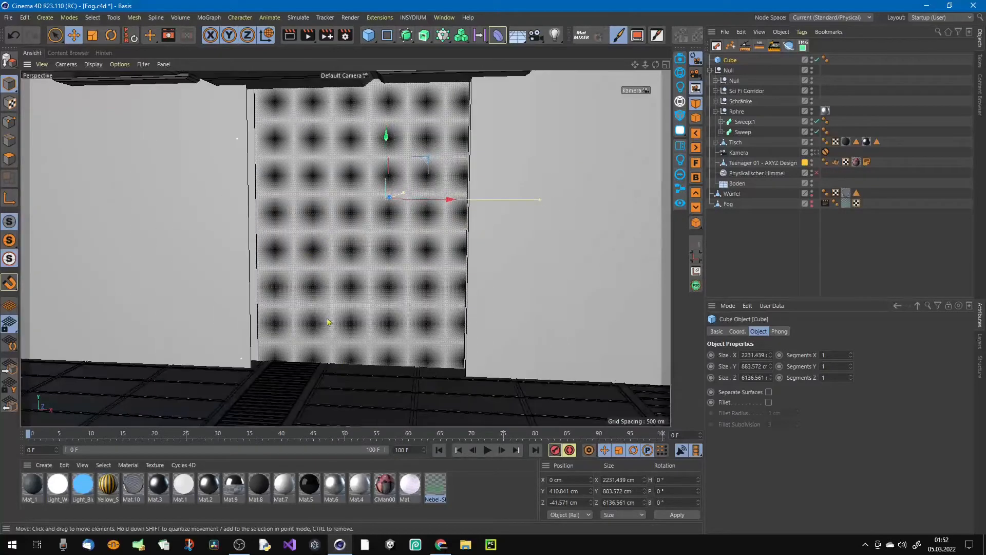
alt+right_drag(395, 224, 363, 225)
alt+middle_drag(363, 225, 356, 260)
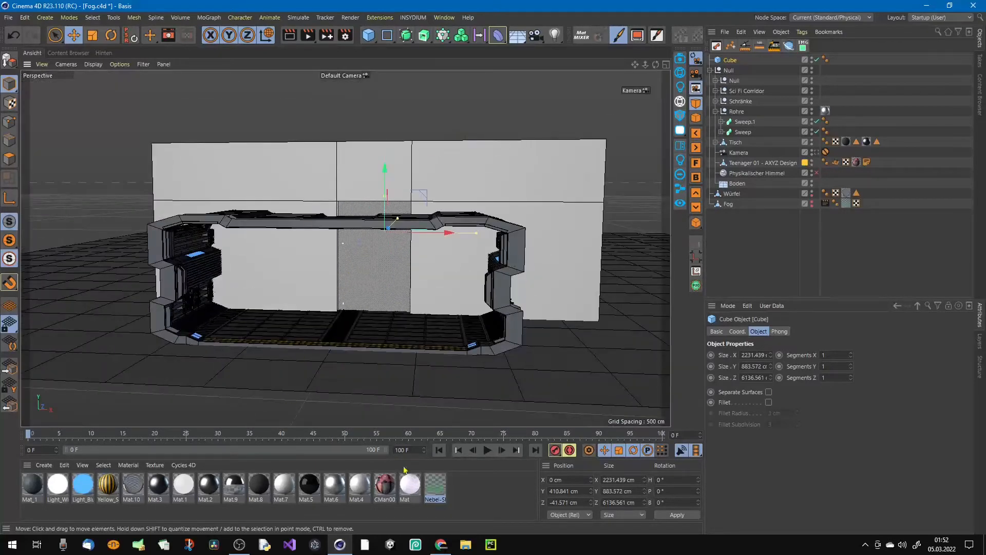
double_click(478, 492)
double_click(35, 496)
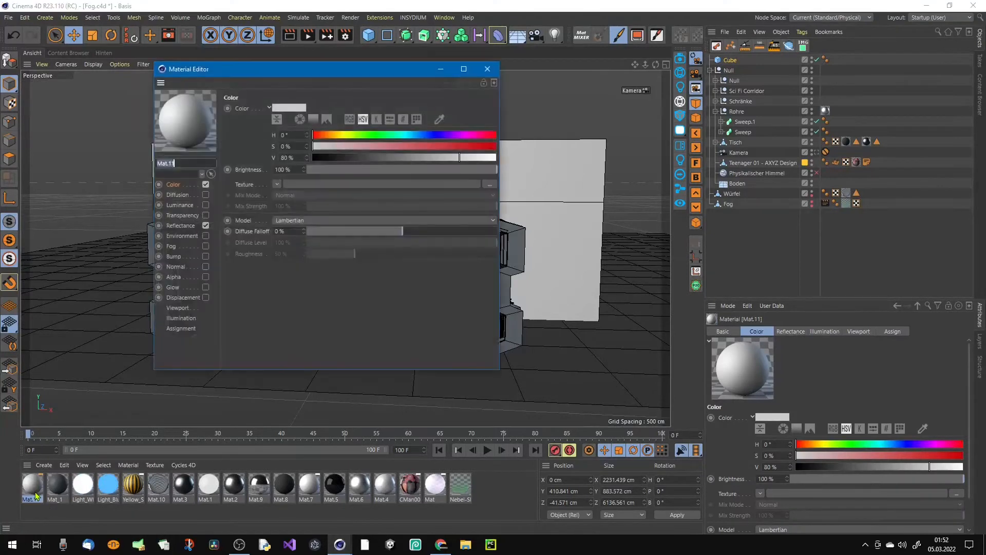
click(487, 69)
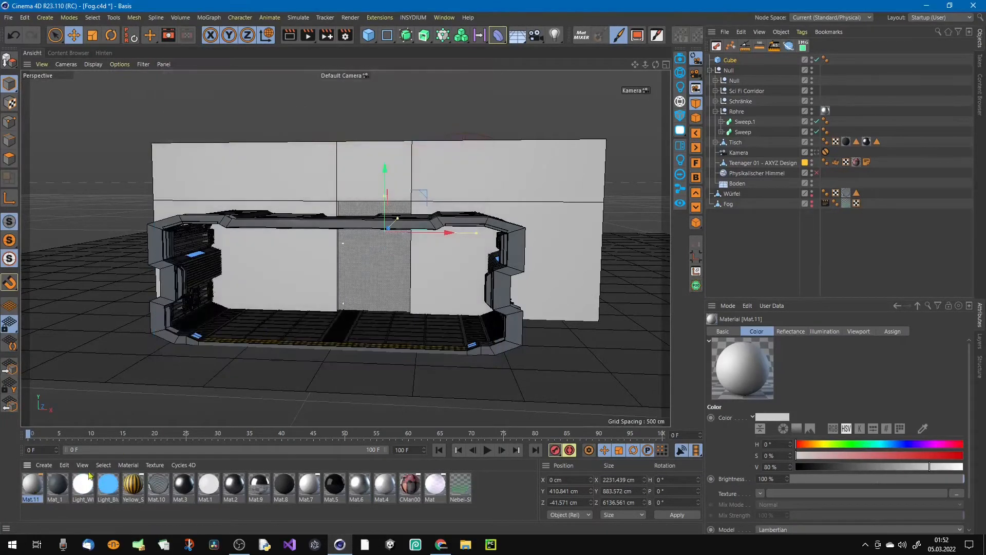
key(Delete)
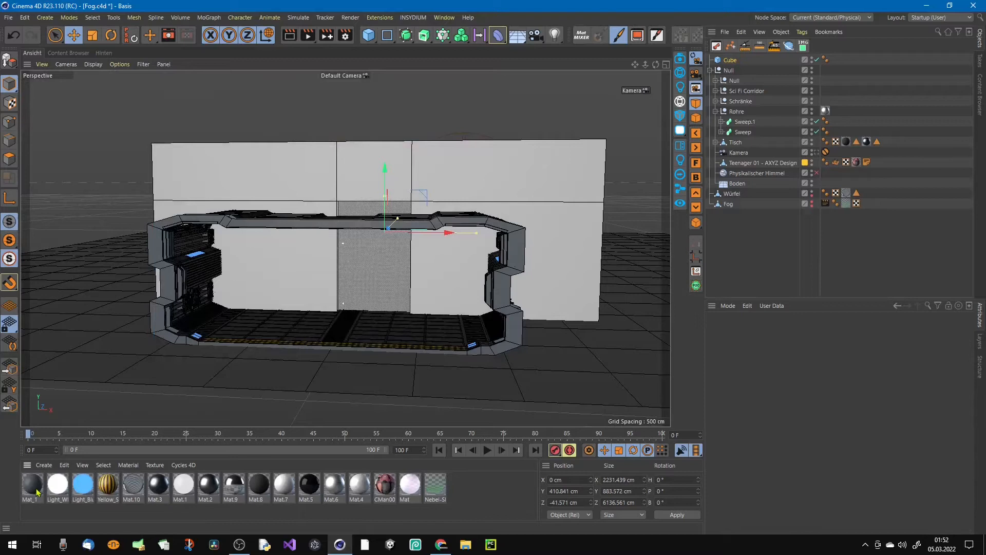
Create a Fog shader material from the extension materials and apply it to the cube around the corridor.
click(43, 465)
mouse_move(76, 364)
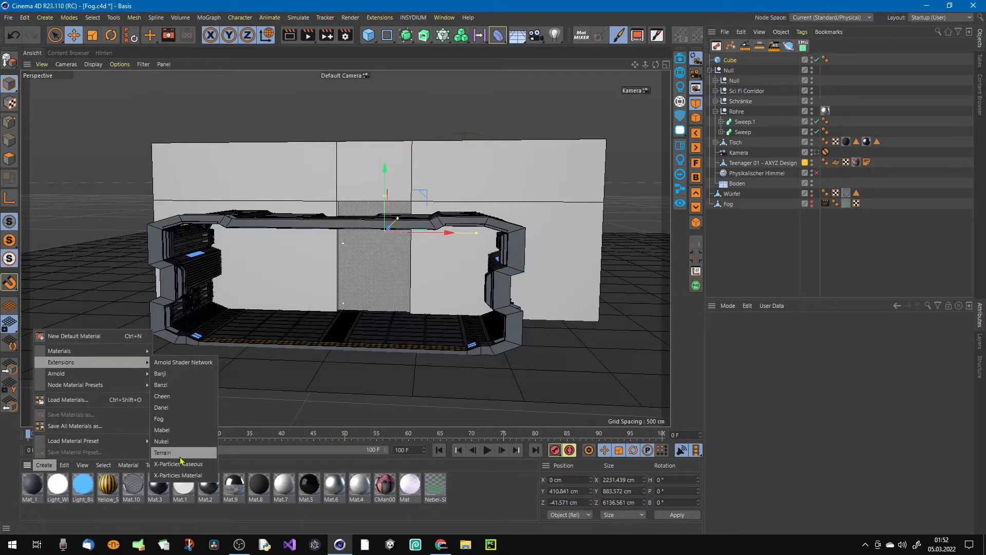
click(160, 419)
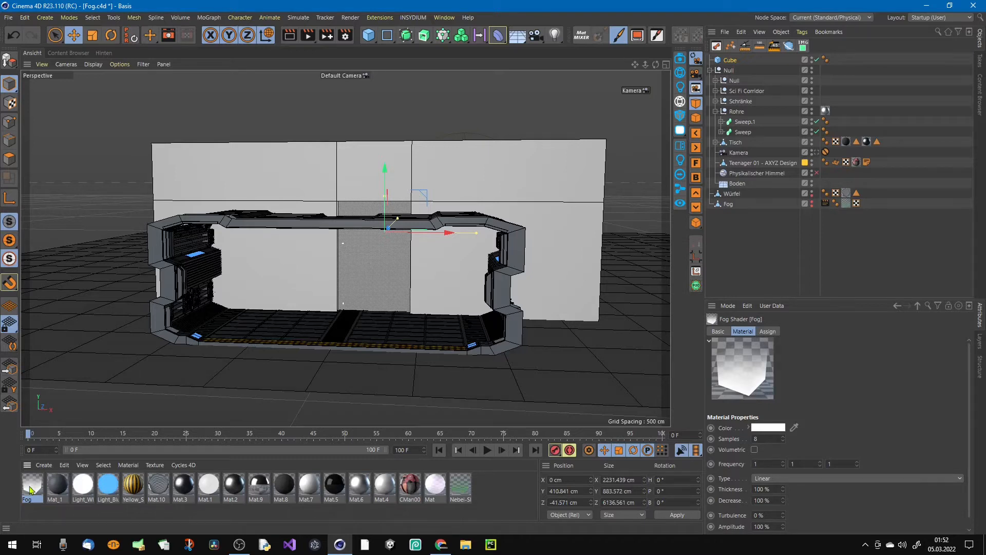
drag(359, 435, 732, 60)
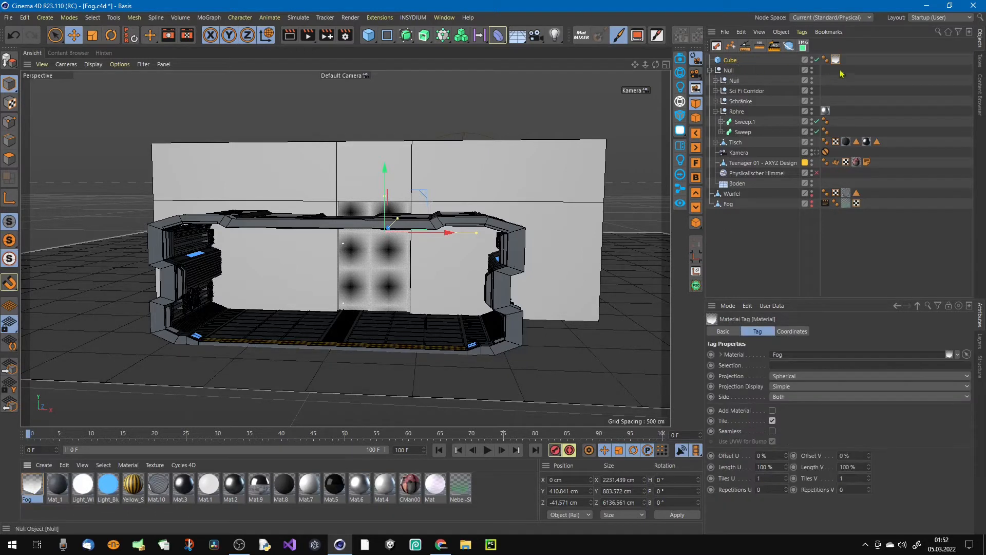
Rename the cube as Fog-Domain.
double_click(731, 60)
text(F)
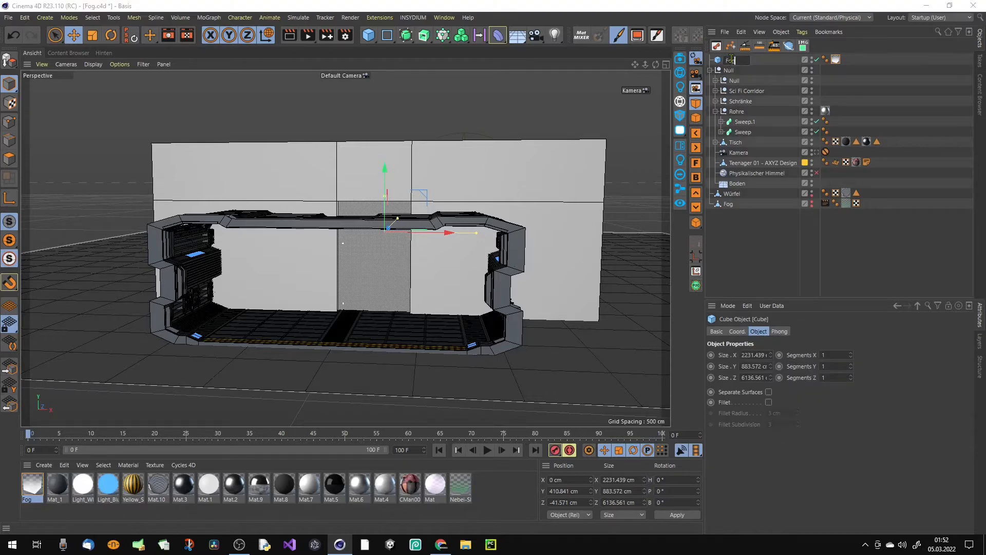
text(og-Domain)
key(Return)
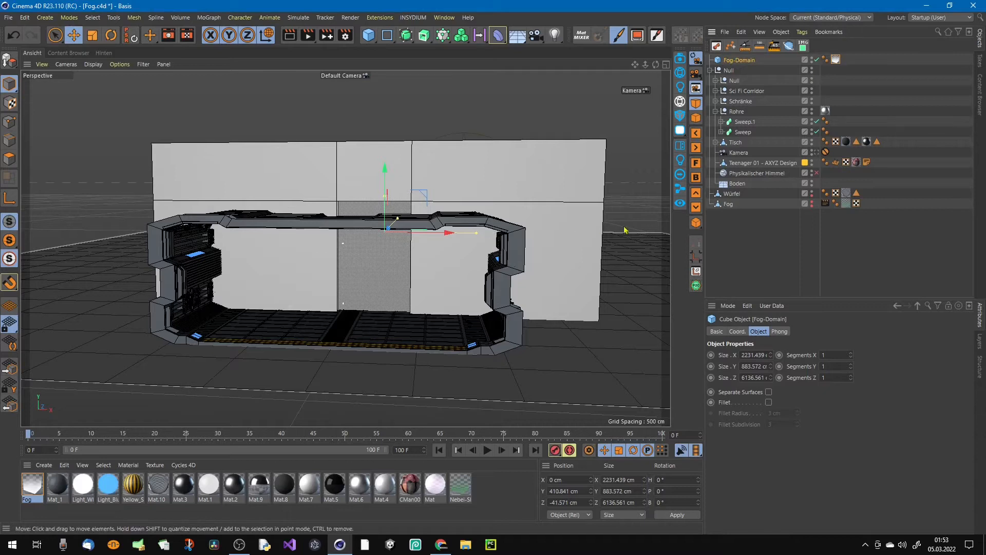
Look through the Kamera camera and check the render output settings.
click(640, 90)
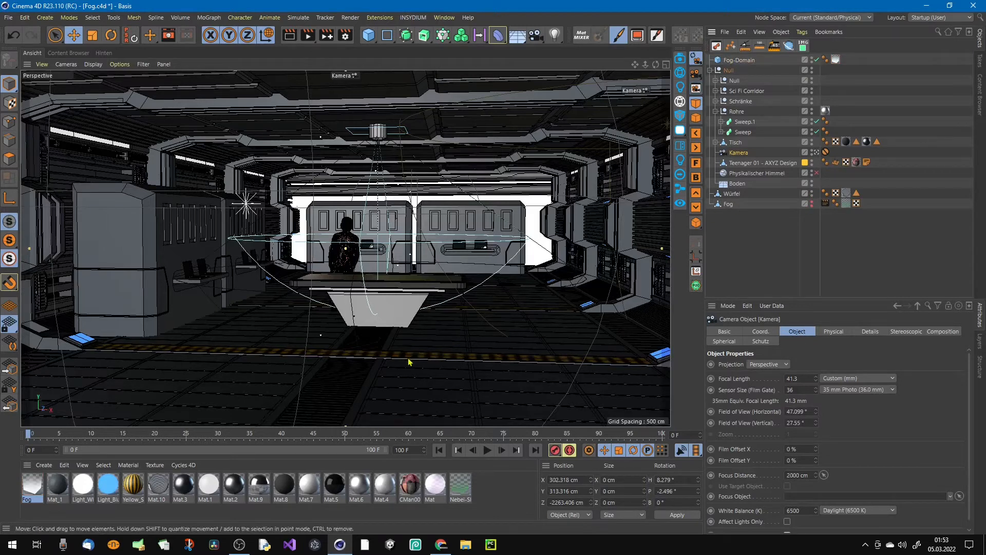
click(345, 37)
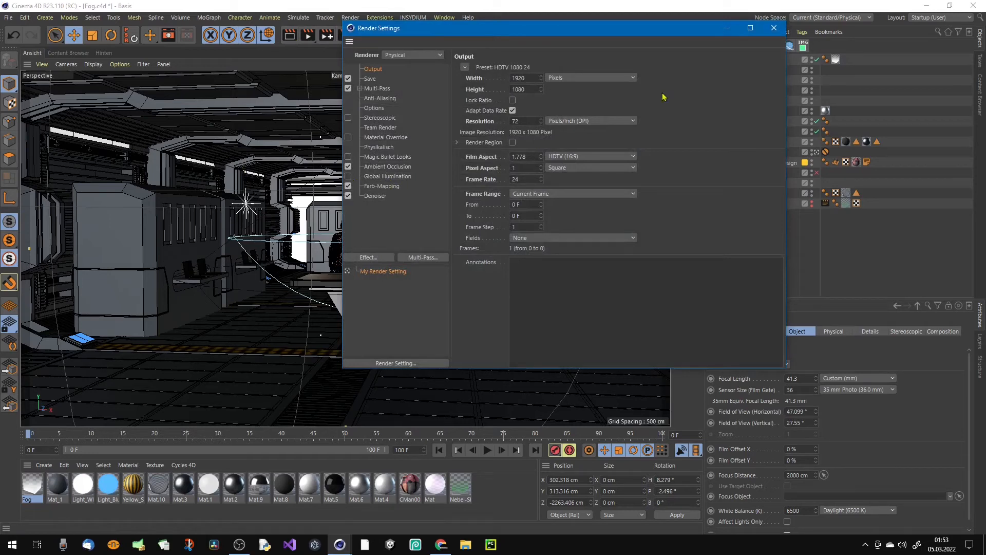
click(774, 28)
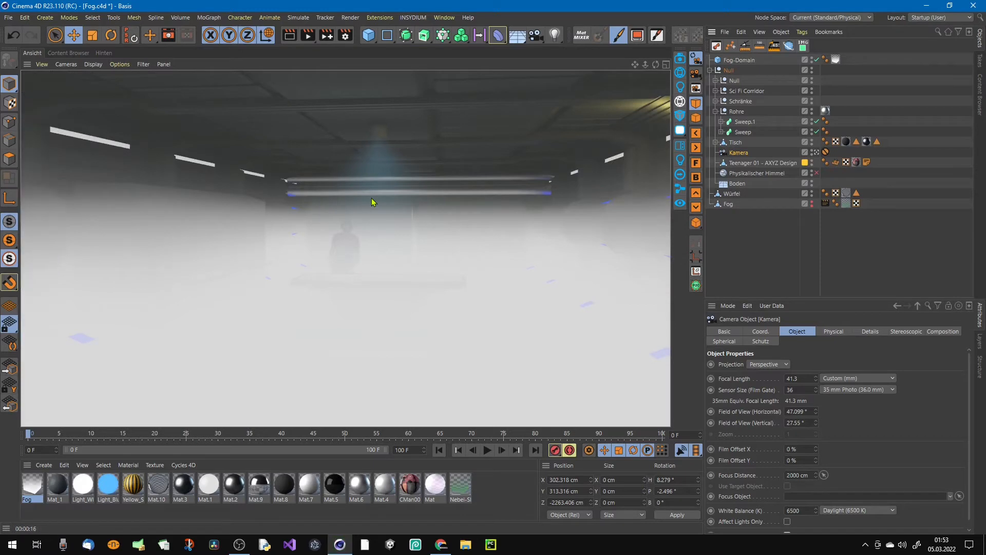
Open the Fog material for editing and lower its Decrease to 13 %, test-rendering the view along the way.
click(744, 61)
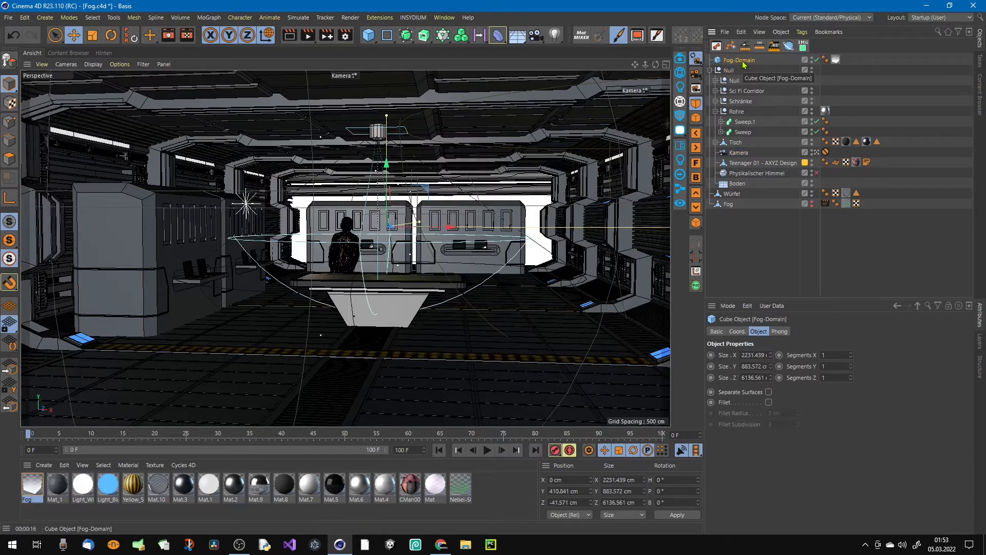
double_click(33, 485)
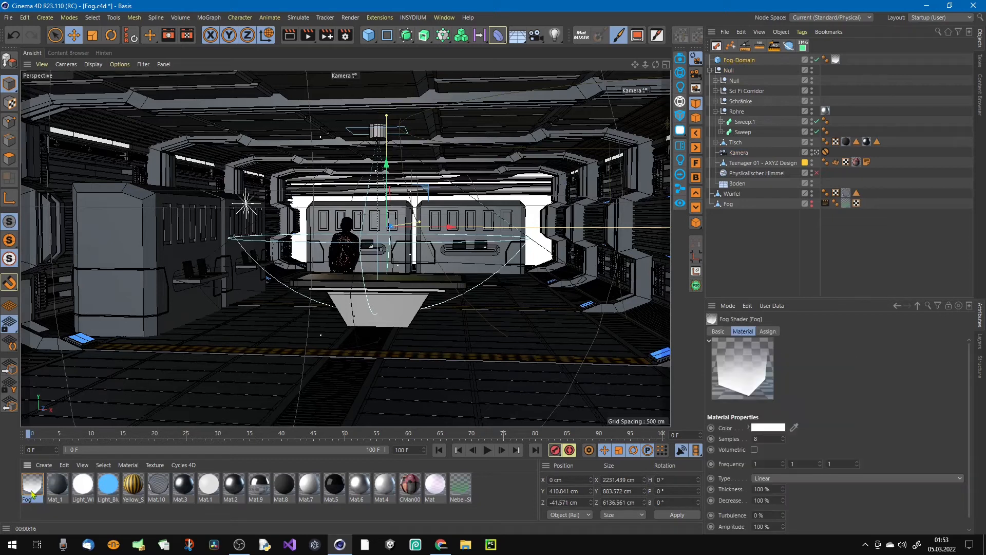
drag(280, 74, 707, 152)
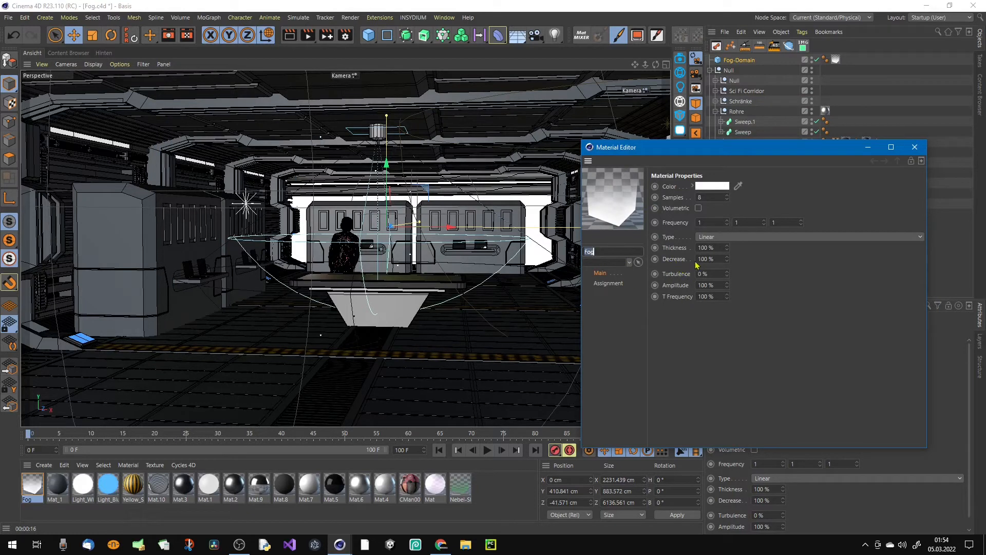
click(727, 260)
drag(727, 261, 729, 259)
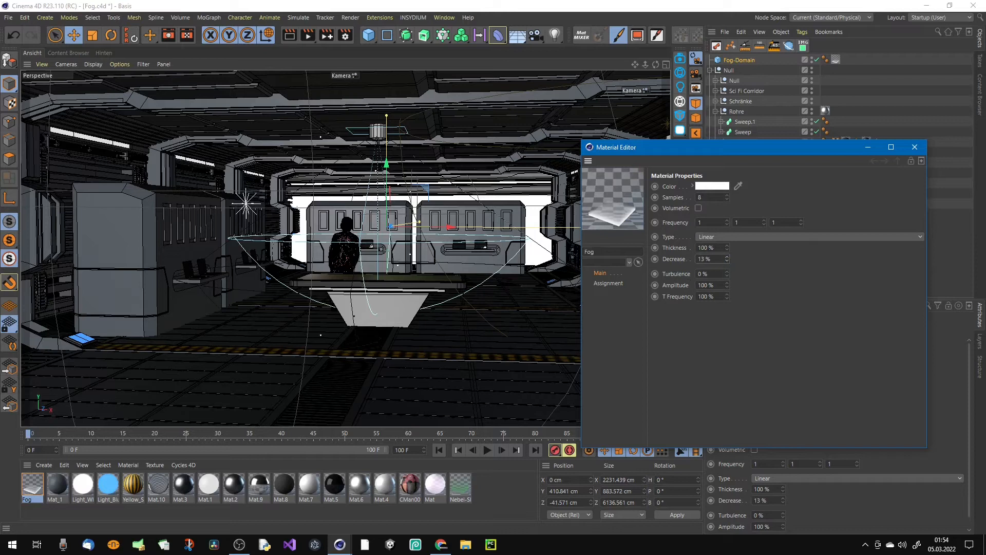
click(290, 35)
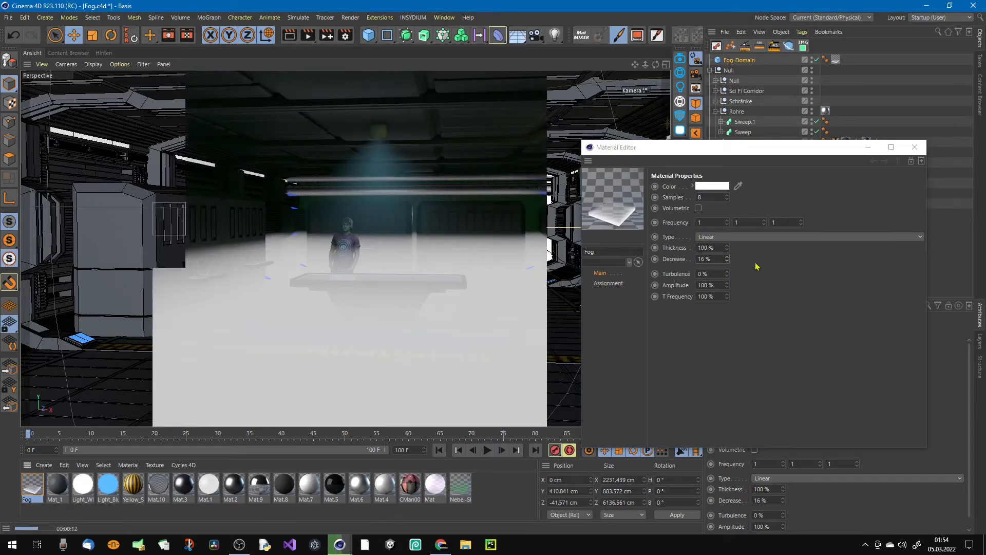
drag(727, 260, 731, 263)
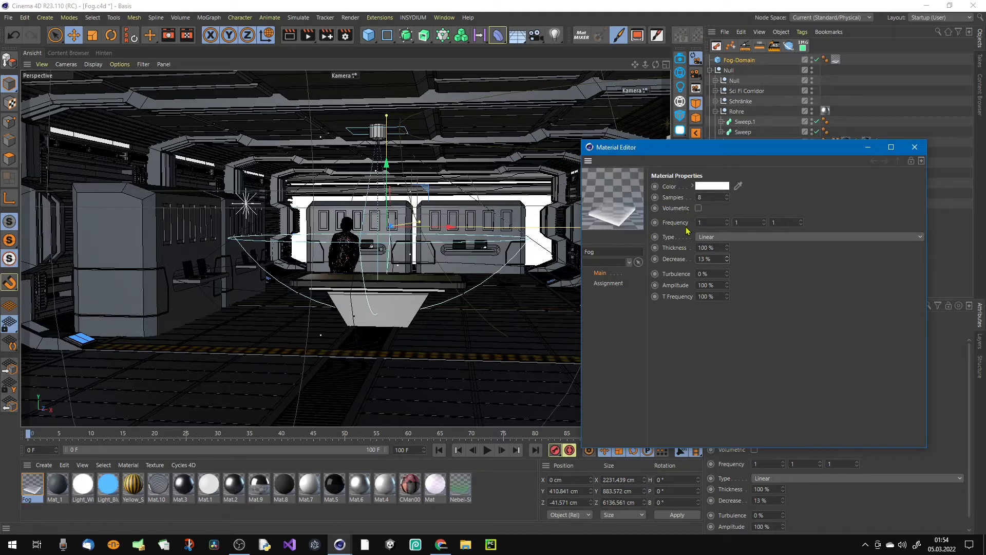
Set the Fog material's Frequency to 0.13 in X and 0.29 in Z, and test-render the view.
click(727, 224)
drag(727, 222, 727, 222)
drag(801, 223, 801, 222)
drag(801, 223, 802, 222)
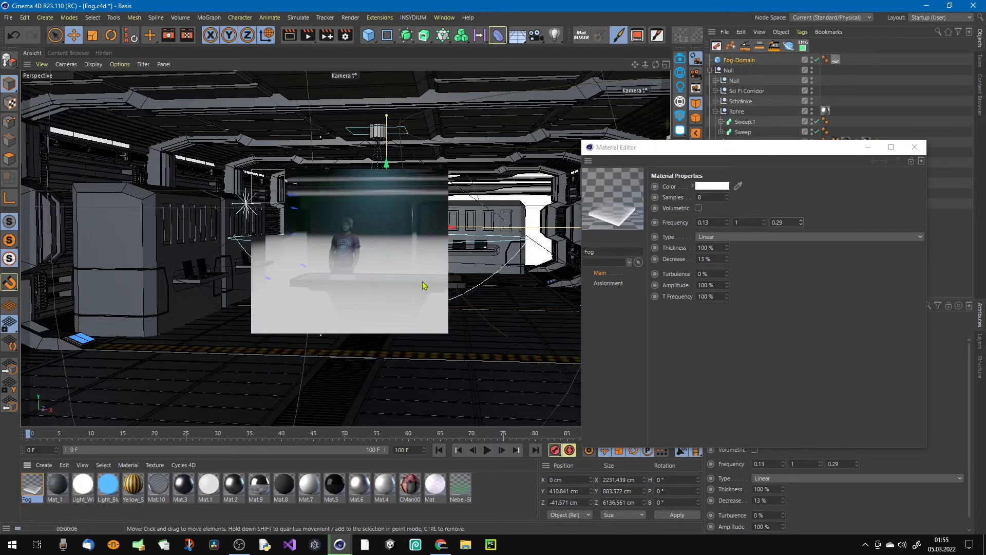
click(695, 350)
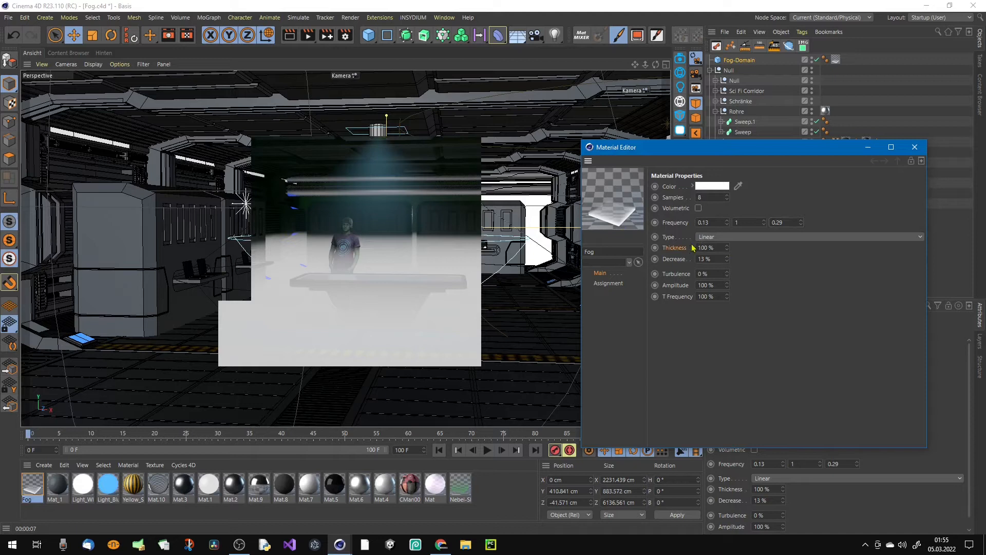
Raise the Fog material's Thickness and change its colour to magenta.
click(729, 249)
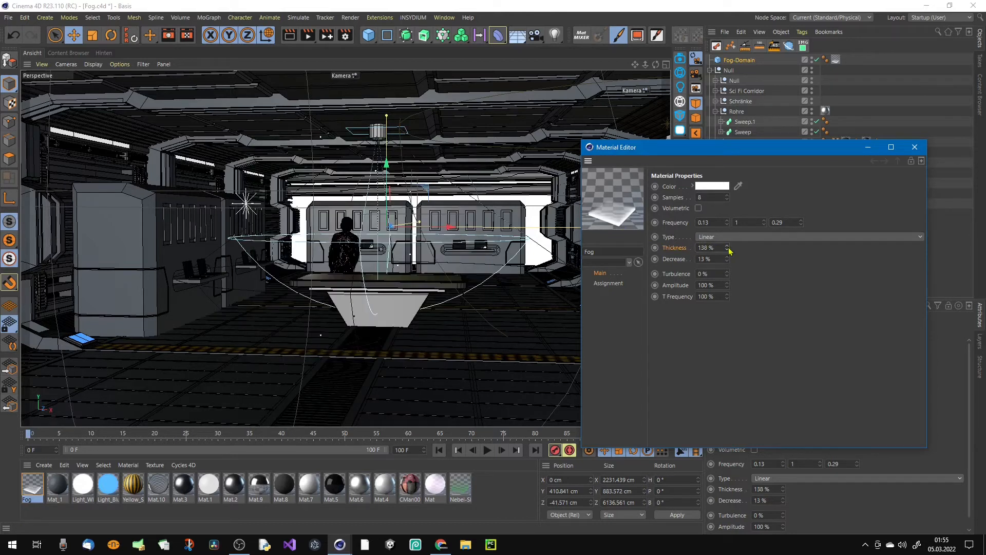
mouse_move(728, 248)
mouse_down()
mouse_move(727, 146)
mouse_move(727, 278)
mouse_up()
click(713, 186)
click(779, 181)
click(782, 203)
click(809, 192)
click(803, 204)
click(691, 222)
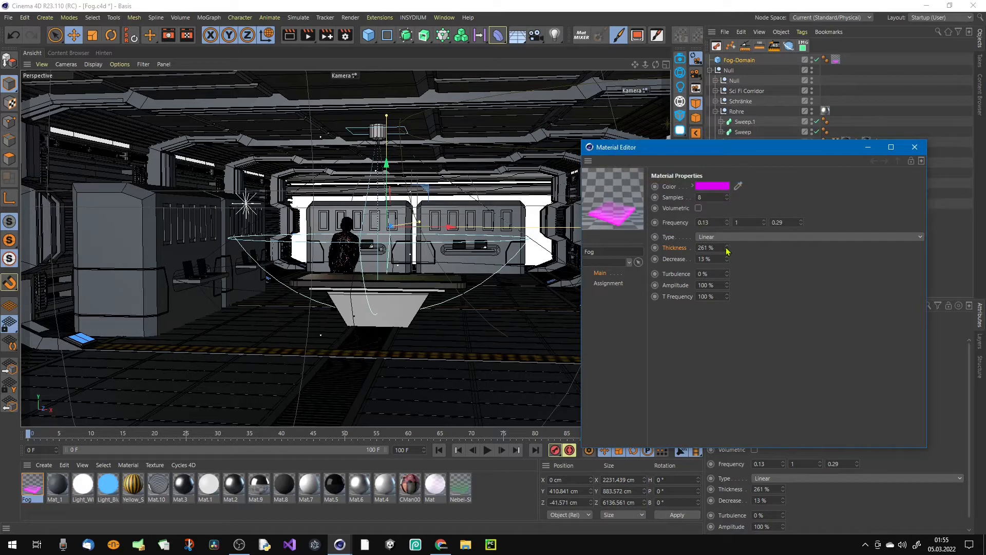
Set the Fog material's Thickness to 271 % and test-render the area around the figure.
drag(728, 248, 728, 243)
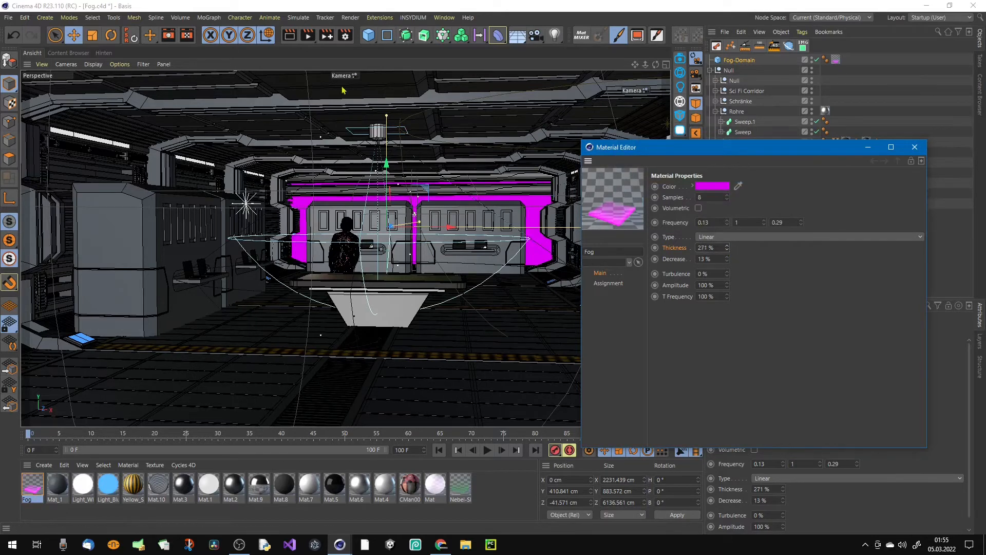
click(291, 42)
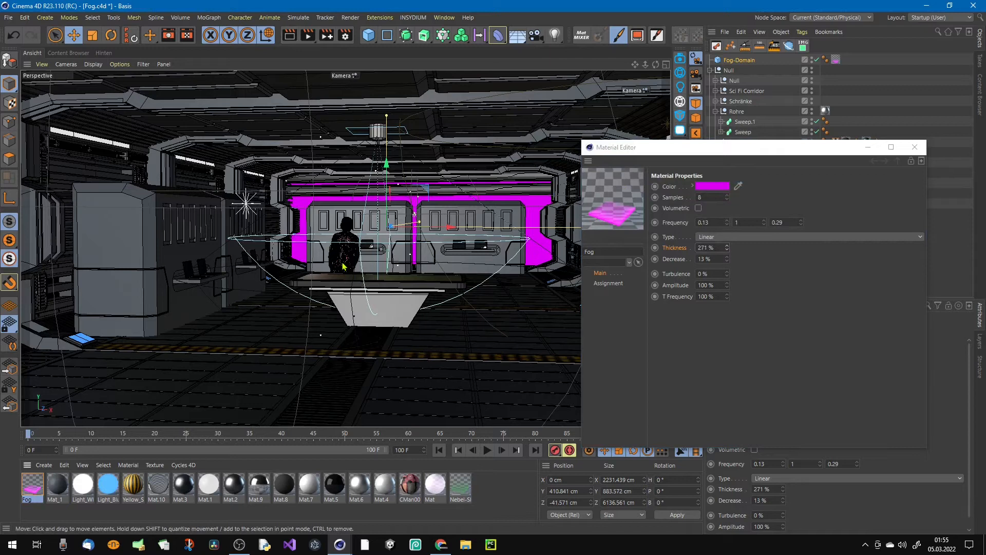
click(290, 35)
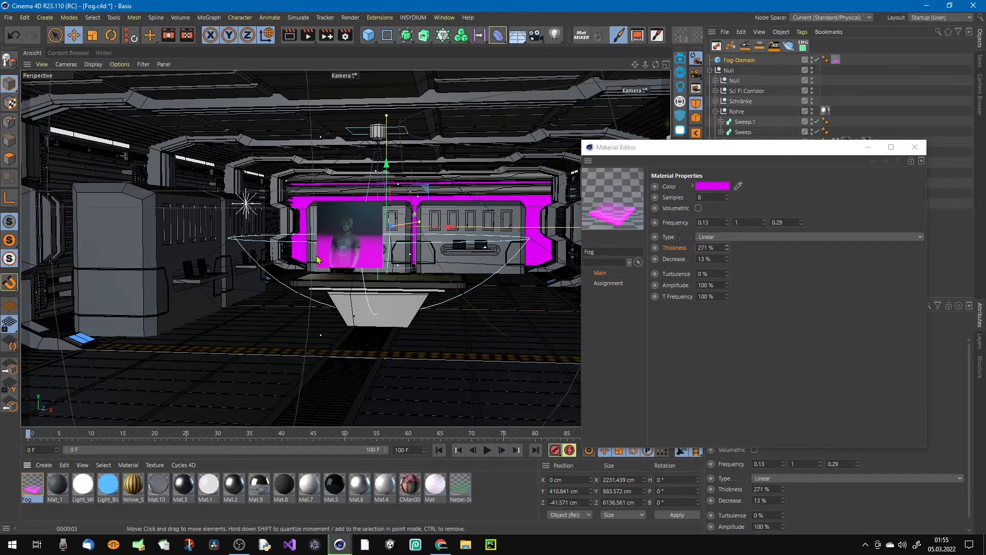
Reduce the Fog material's Thickness to 54 %, test-rendering the view to judge the density.
click(727, 246)
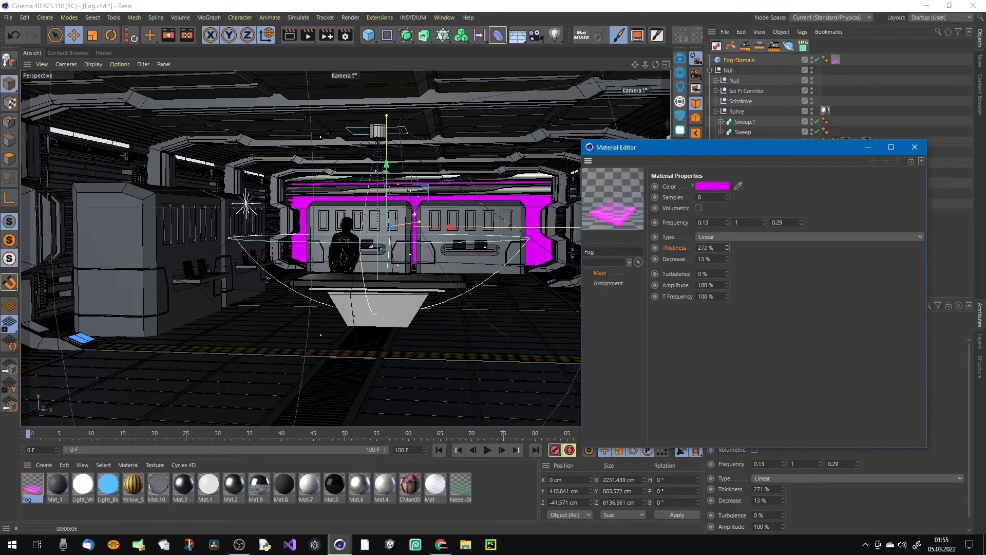
drag(727, 248, 727, 295)
mouse_move(727, 248)
mouse_down()
mouse_move(728, 256)
mouse_move(727, 228)
mouse_up()
click(290, 35)
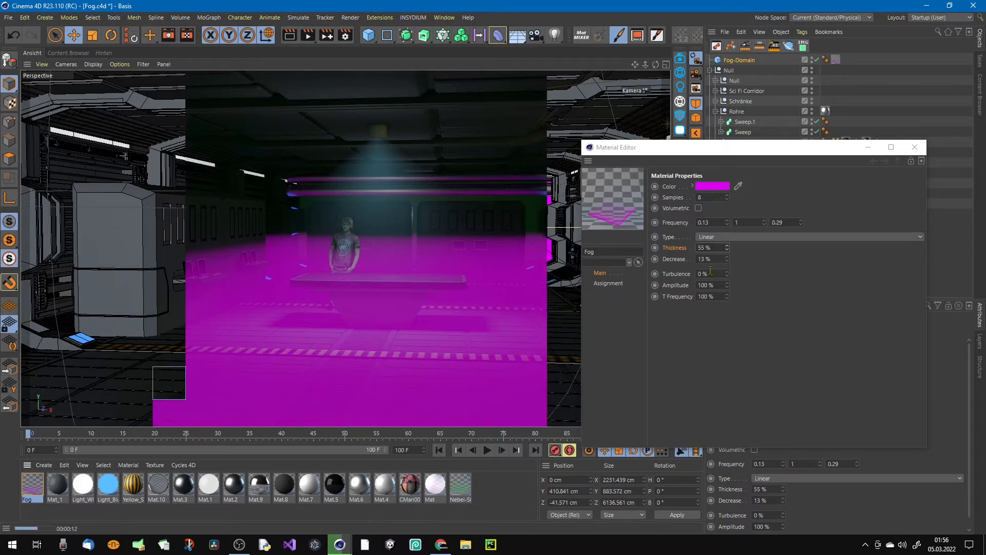
click(727, 251)
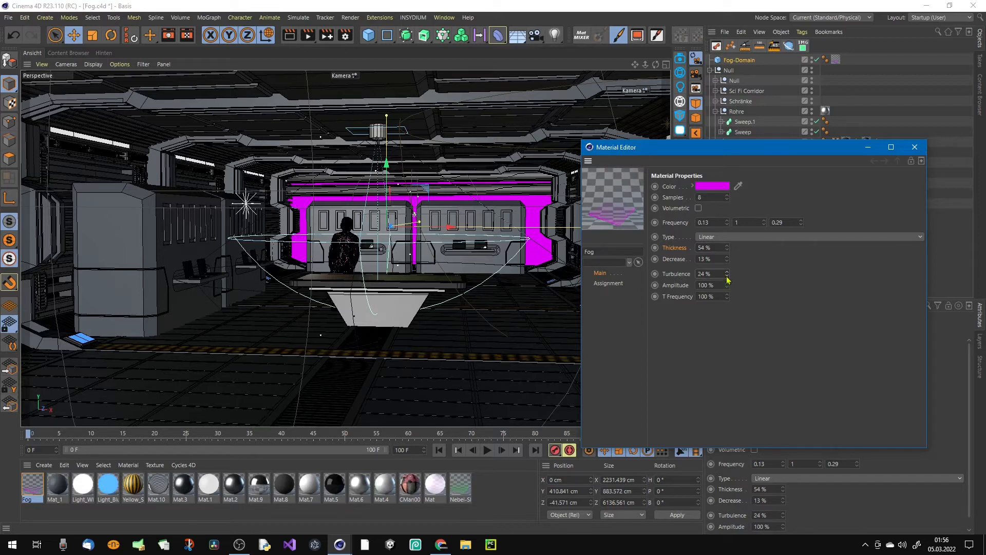
Test-render the fog with Turbulence raised to 79 % and to 495 %.
drag(727, 274, 728, 278)
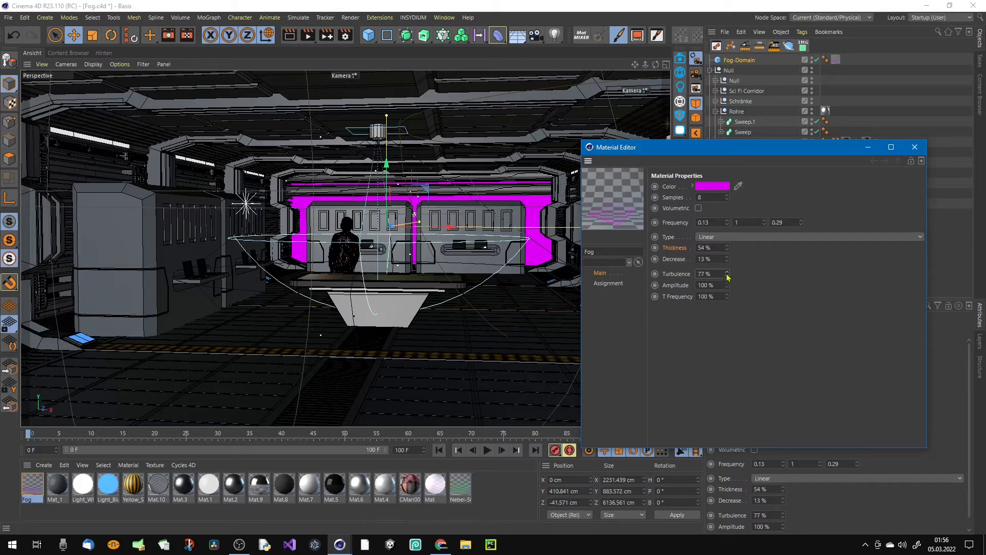
click(290, 35)
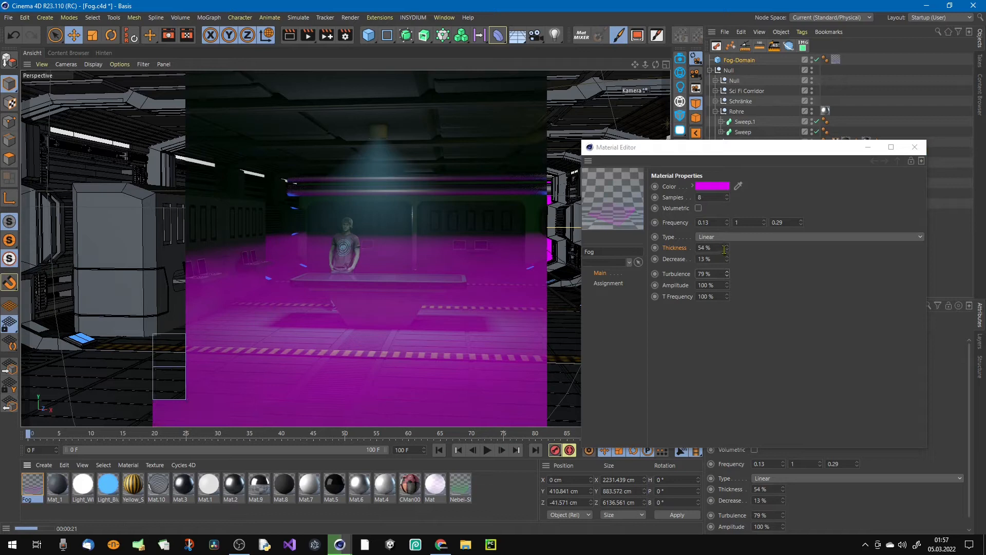
click(727, 277)
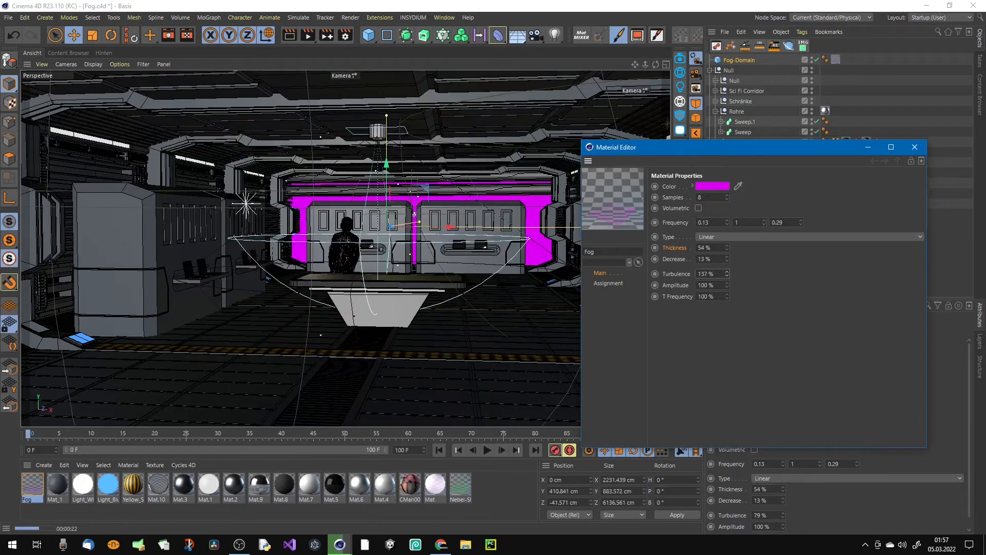
click(290, 36)
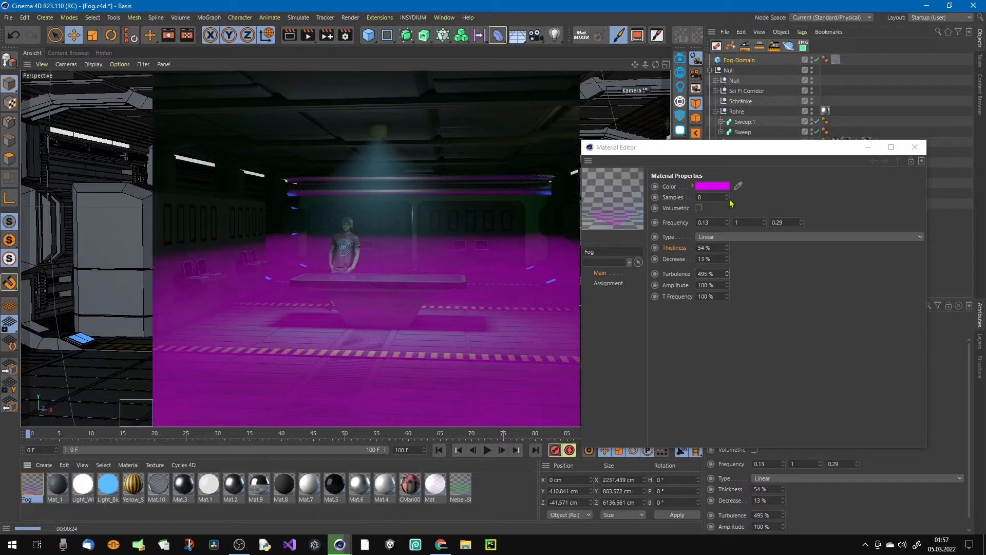
Test-render the fog with 4 samples and set Samples back to 8.
drag(727, 199, 727, 206)
click(272, 226)
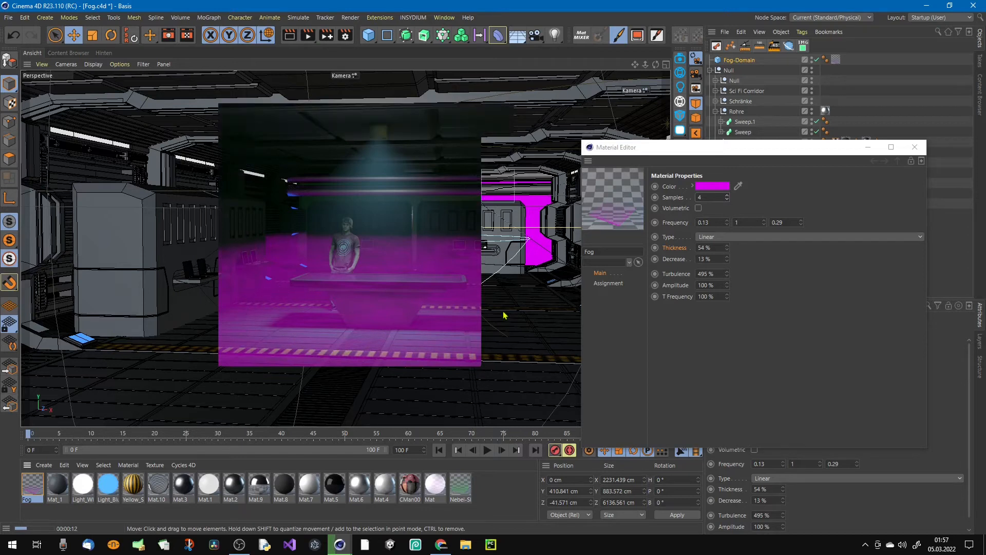
click(728, 198)
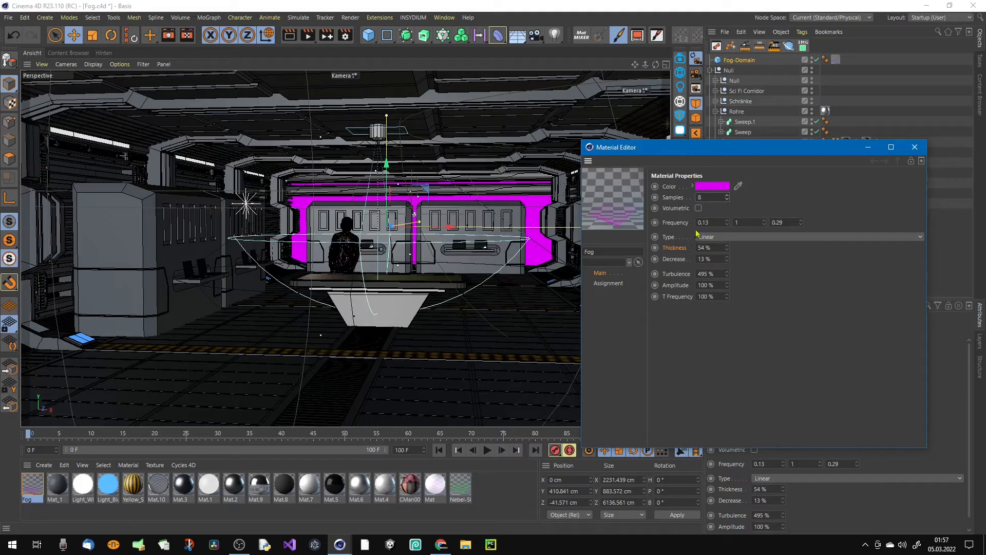
Lower the Fog material's Frequency to 0.07 in X and 0.08 in Z, and test-render the view.
click(727, 224)
click(727, 224)
click(727, 224)
click(727, 225)
click(727, 225)
click(290, 35)
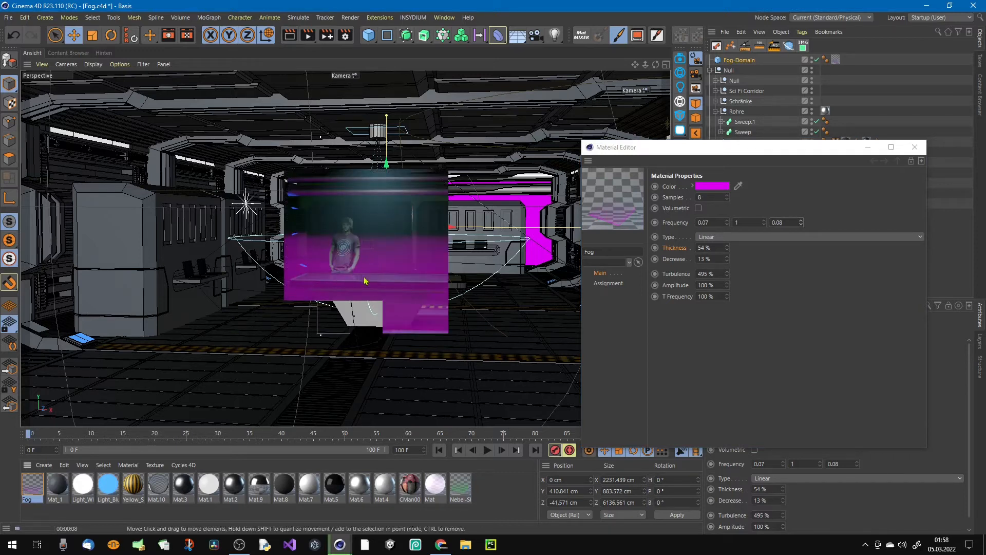
Reduce the Fog material's Frequency to 0.04 in X and 0.05 in Z, and test-render the view.
click(727, 225)
click(728, 224)
click(727, 225)
click(801, 224)
click(801, 224)
click(801, 225)
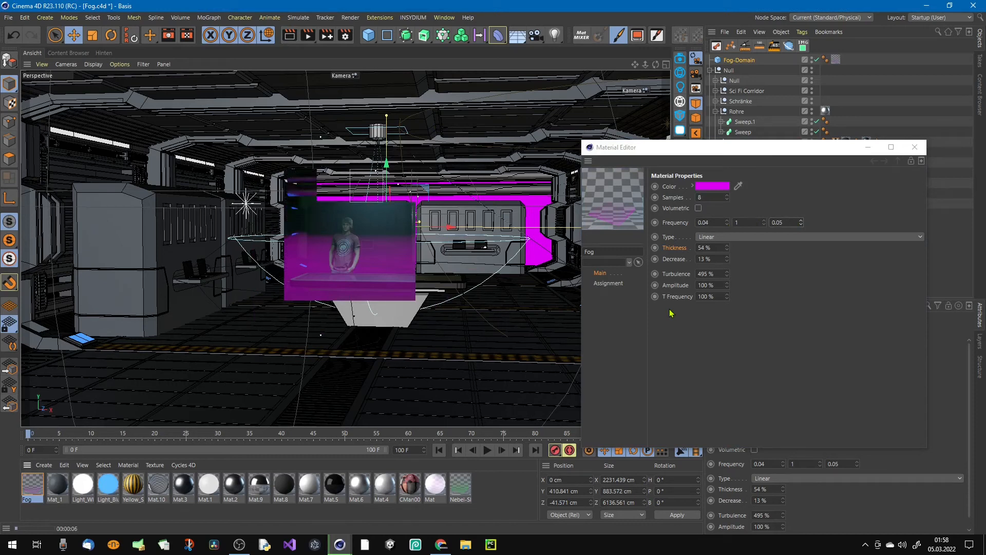
Set the Fog material's Turbulence to 275 % and test-render the camera view.
drag(727, 276, 727, 289)
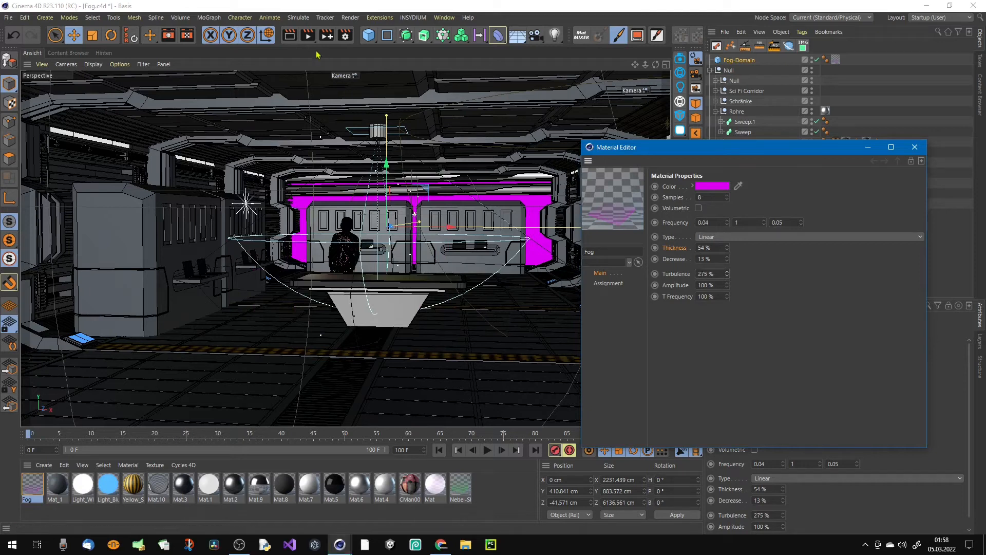
click(289, 35)
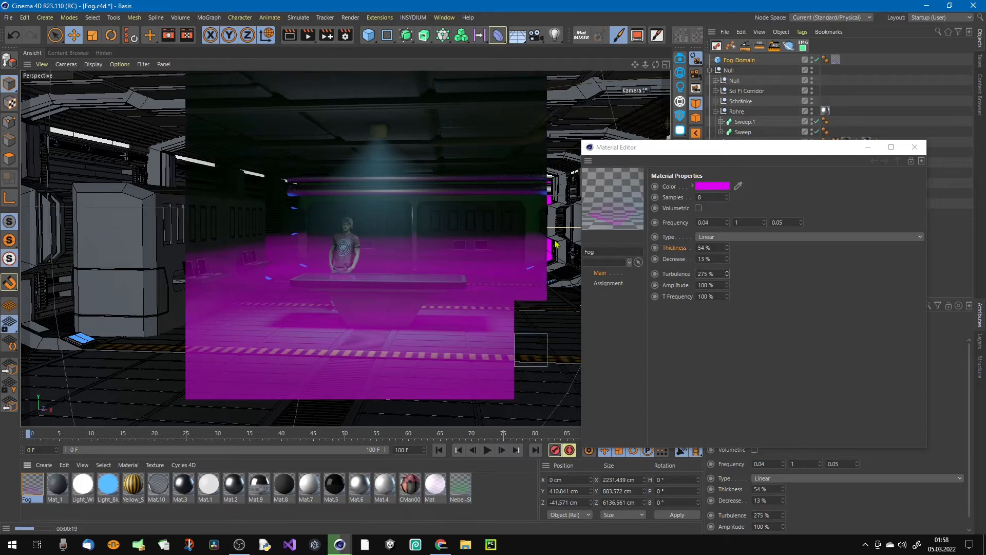
click(758, 333)
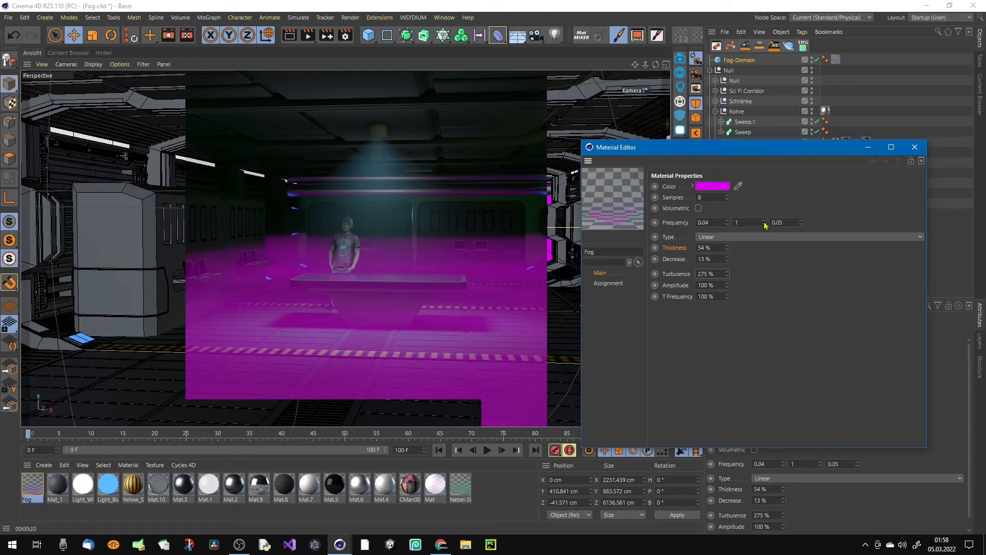
Raise the Fog material's Y Frequency to 3.63 and test-render the camera view.
click(764, 222)
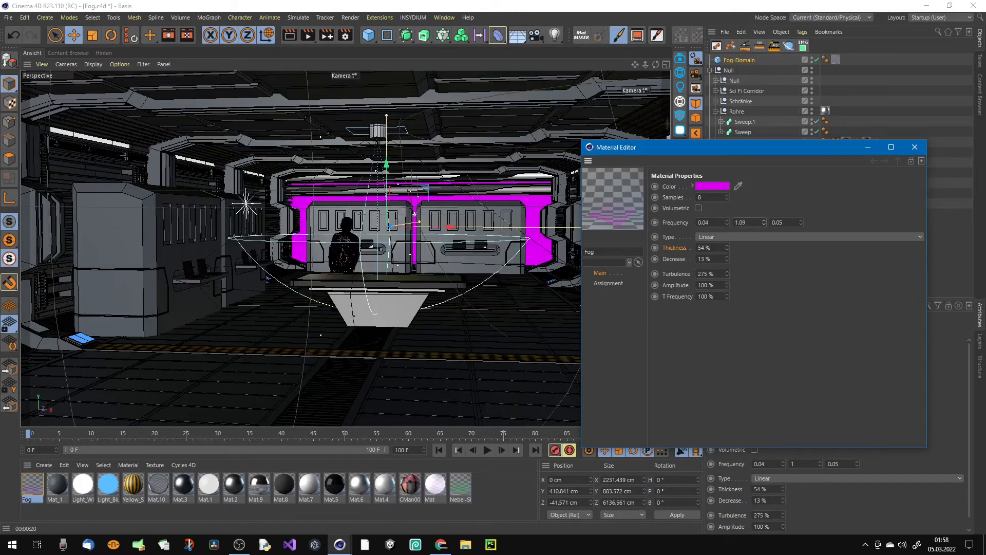
drag(764, 222, 764, 169)
click(290, 35)
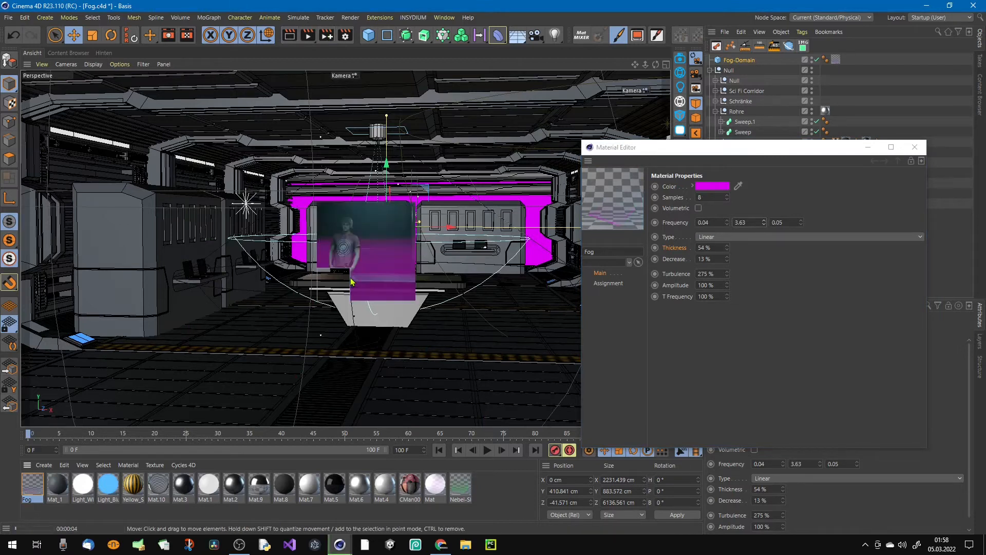
Lower the Fog material's Y Frequency to 0.15 and test-render the camera view.
click(765, 225)
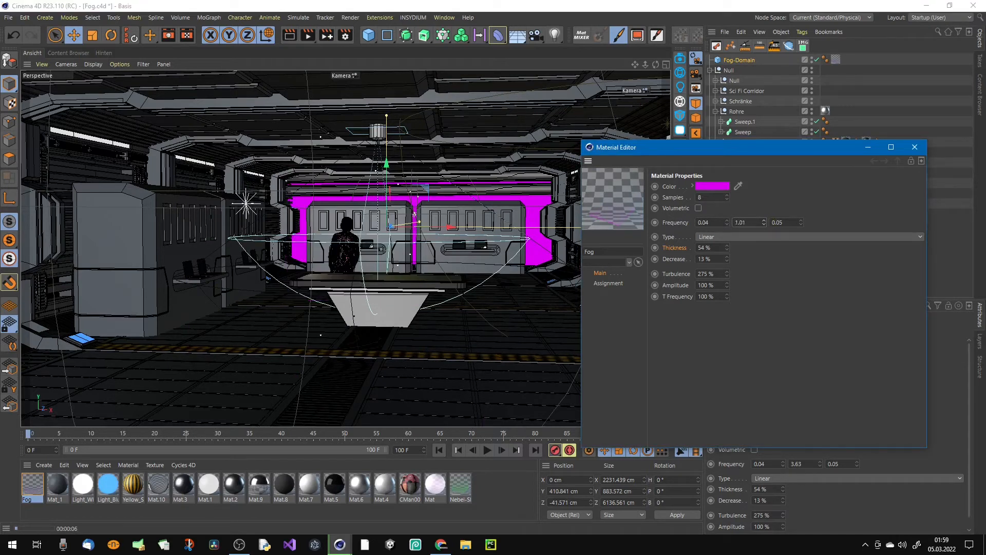
drag(764, 222, 765, 226)
click(287, 40)
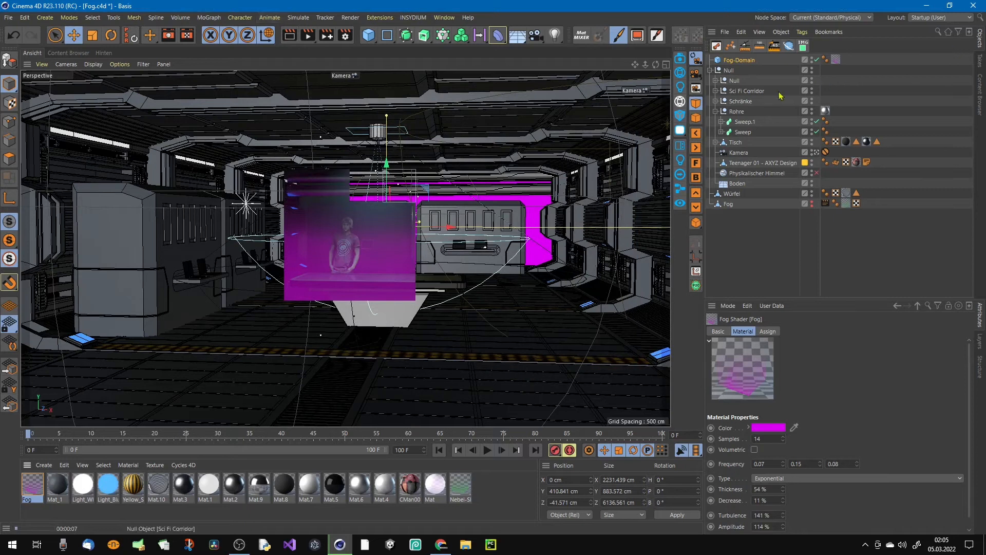
Move the Fog-Domain cube down to a Y position of about 331 cm.
click(736, 61)
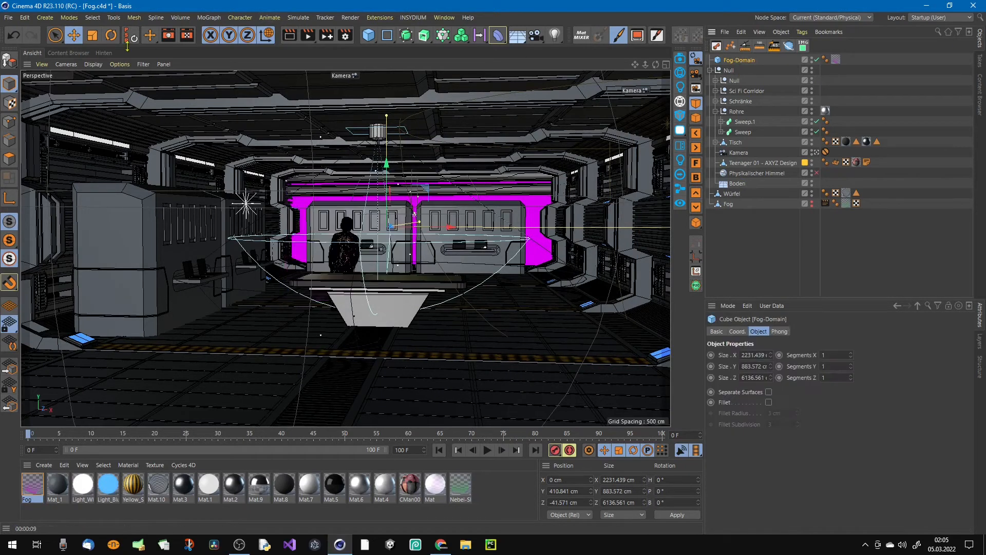
click(74, 35)
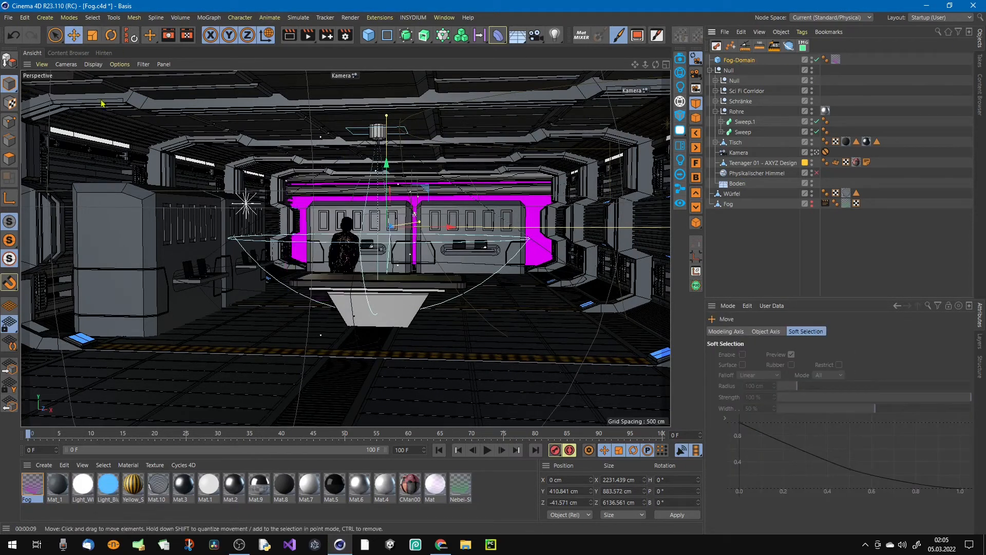
drag(388, 168, 391, 189)
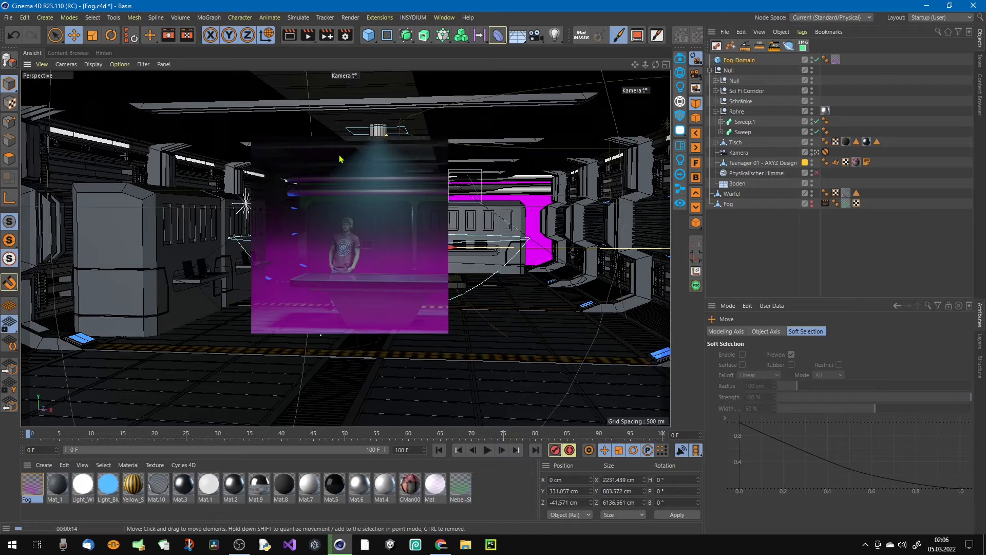
Copy the Fog object's Compositing tag to the Fog-Domain cube and increase the cube's Y size to about 993 cm.
click(825, 204)
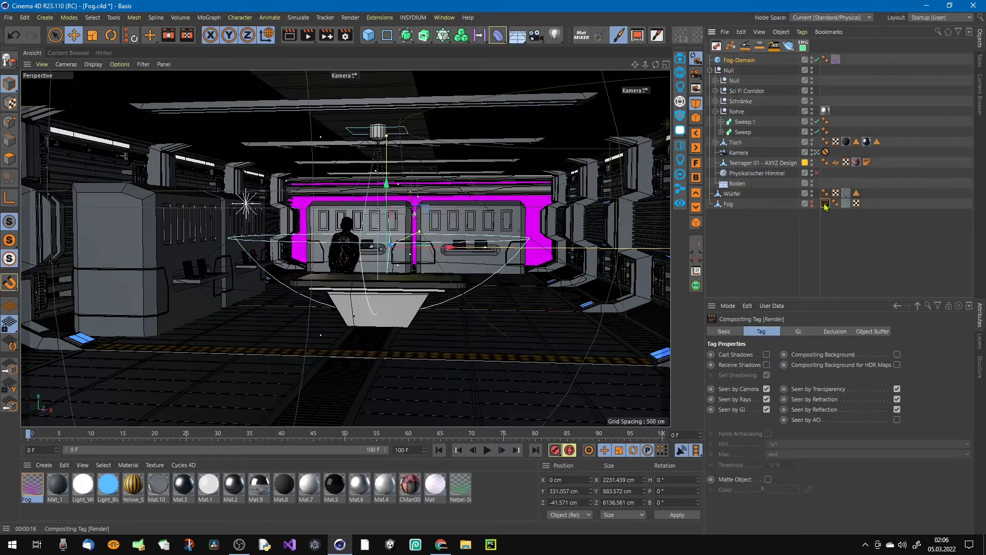
ctrl+drag(824, 205, 836, 60)
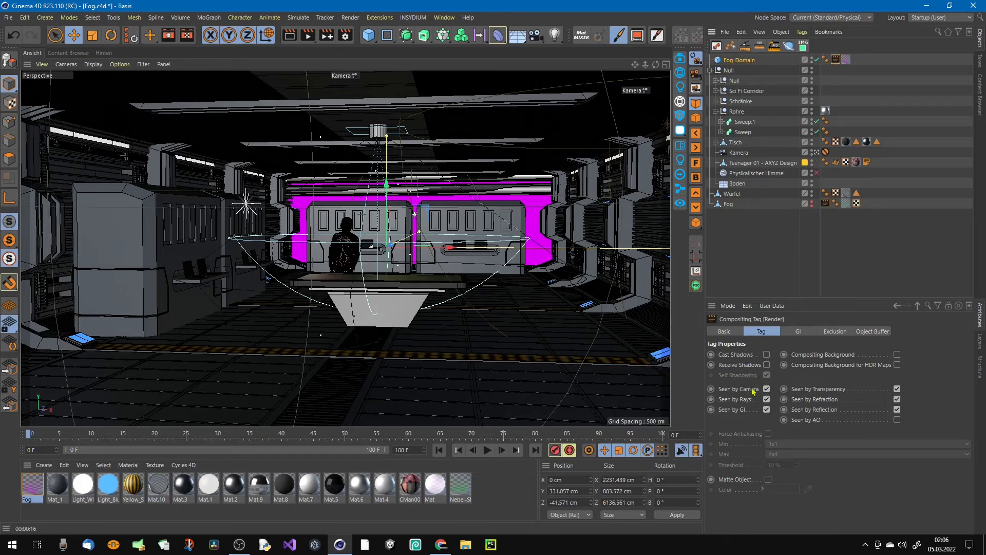
click(291, 37)
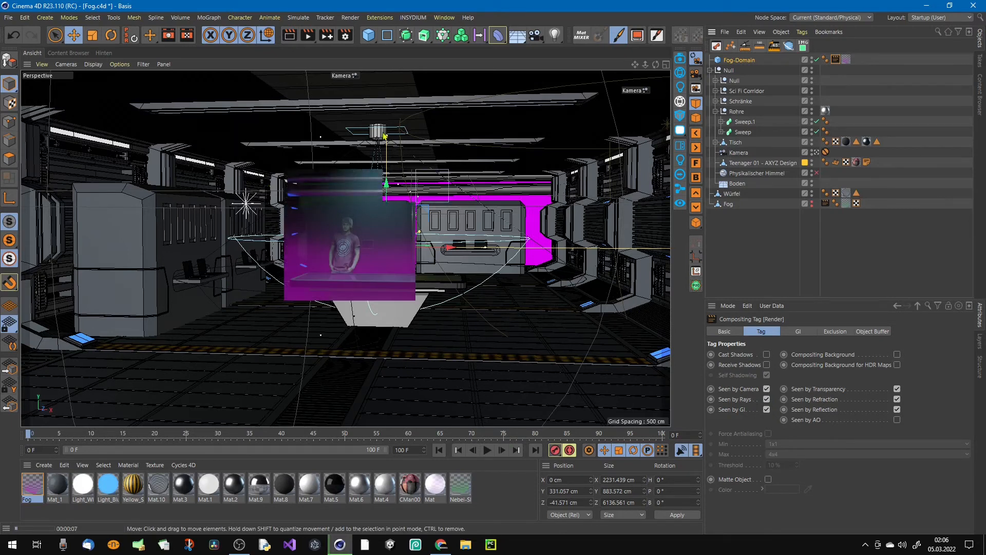
drag(388, 136, 387, 123)
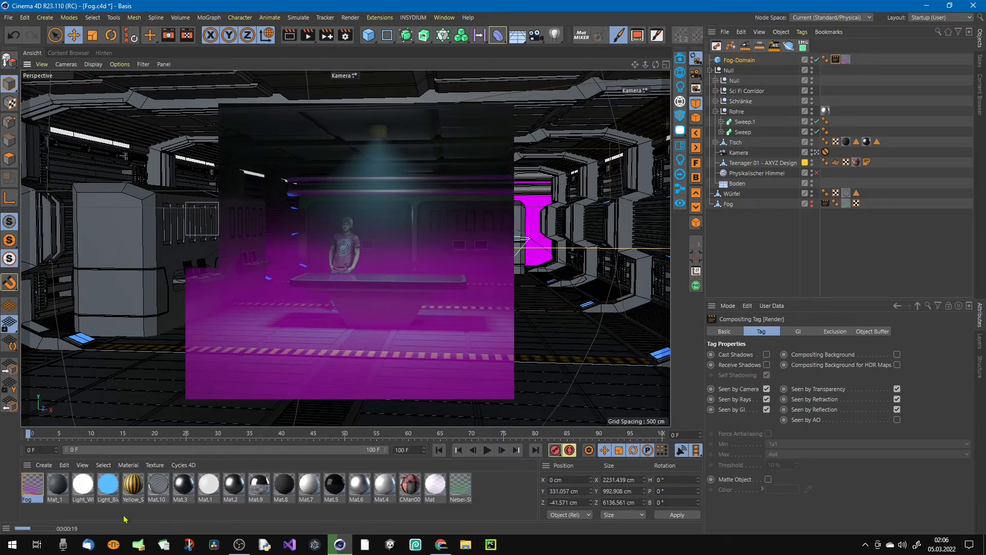
Set the Fog material's Y Frequency to 0.49.
double_click(40, 479)
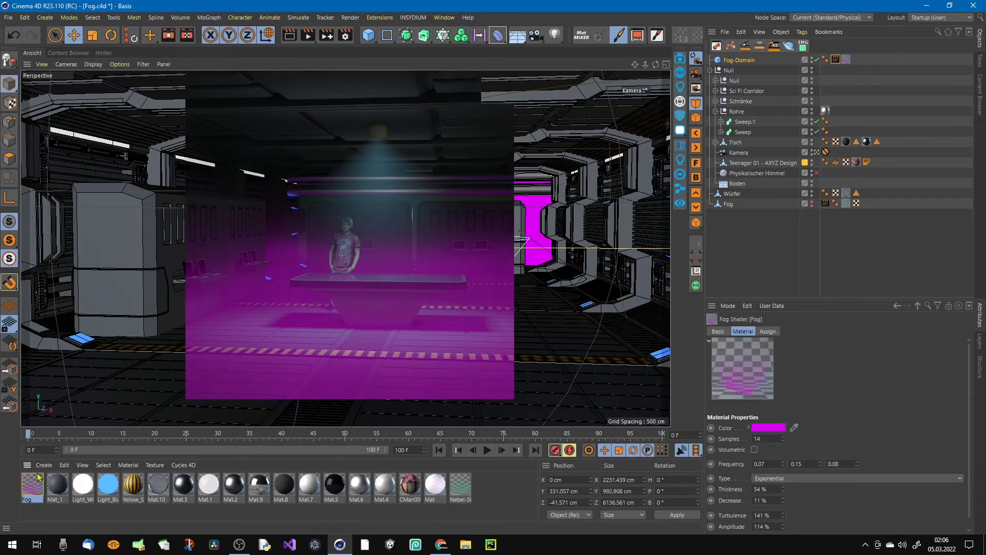
drag(336, 146, 338, 149)
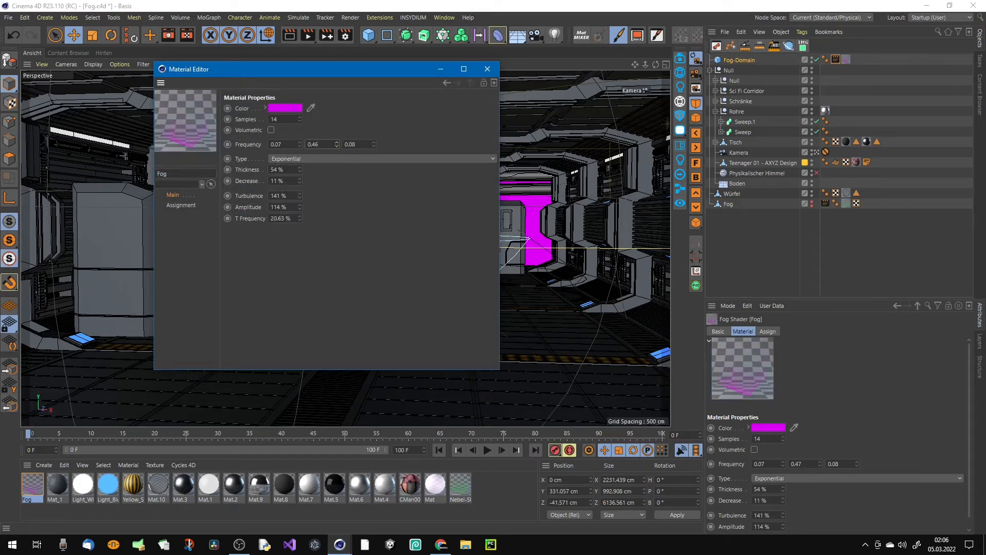
click(487, 69)
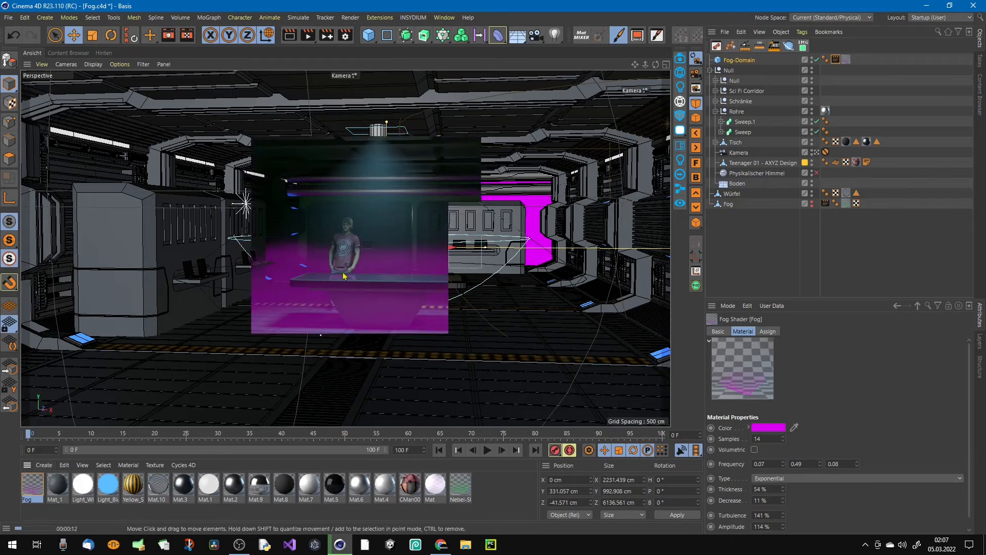
Set the Fog material's Turbulence to 257 % and test-render the camera view.
double_click(34, 484)
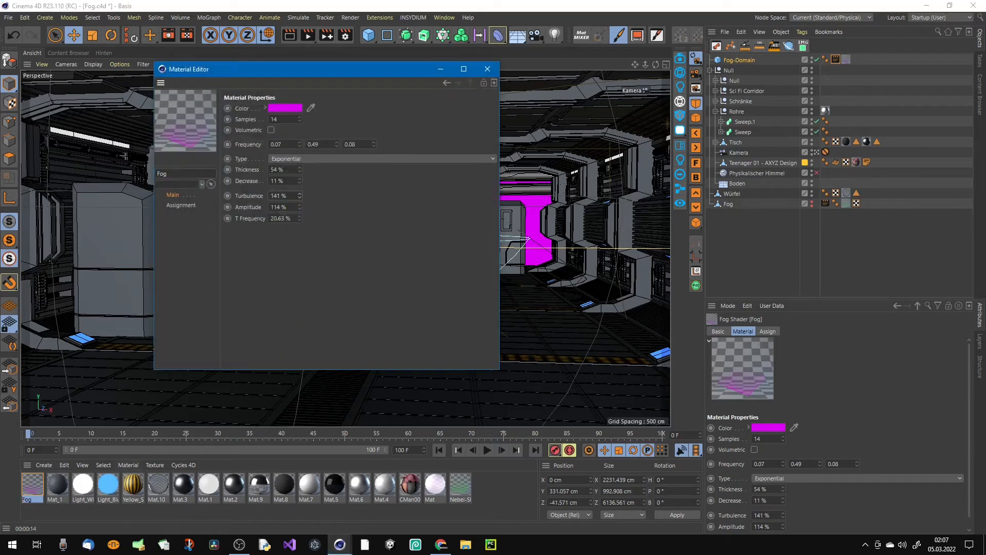
click(487, 69)
click(295, 37)
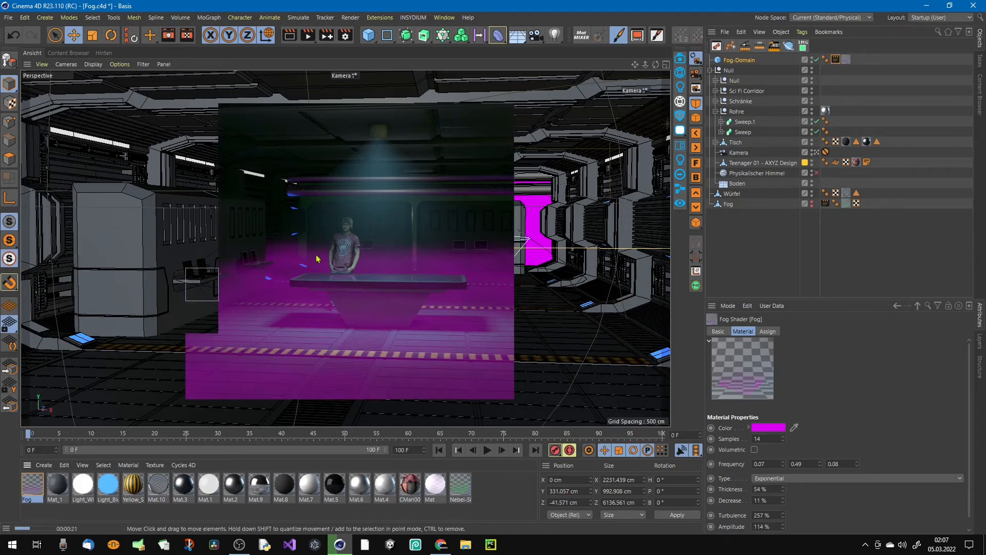
Try the Fog material's Y Frequency at 0.03, then raise it to 1.57.
double_click(35, 490)
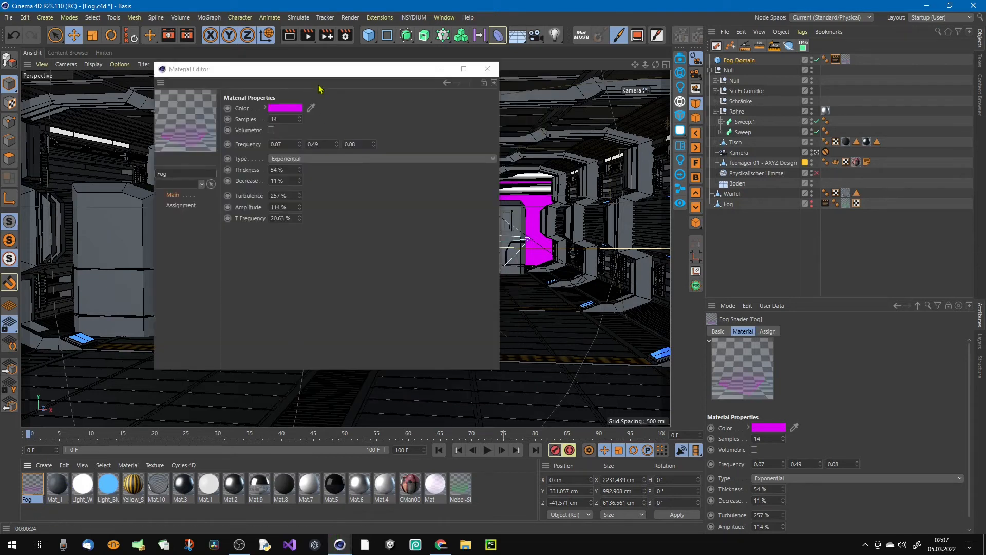
drag(372, 70, 716, 151)
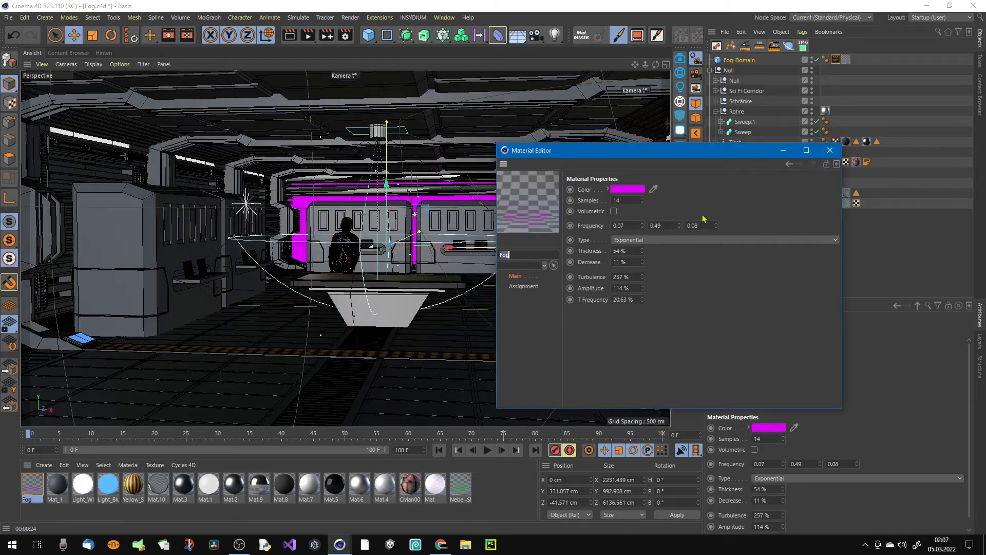
drag(680, 225, 679, 233)
drag(682, 230, 681, 227)
drag(682, 226, 681, 229)
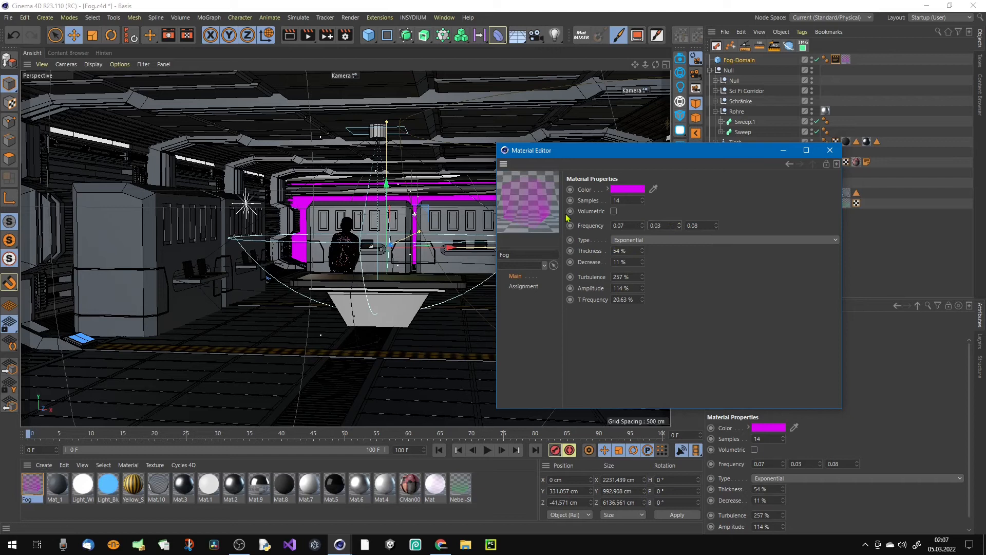
mouse_move(679, 226)
mouse_down()
mouse_move(679, 216)
mouse_move(682, 229)
mouse_up()
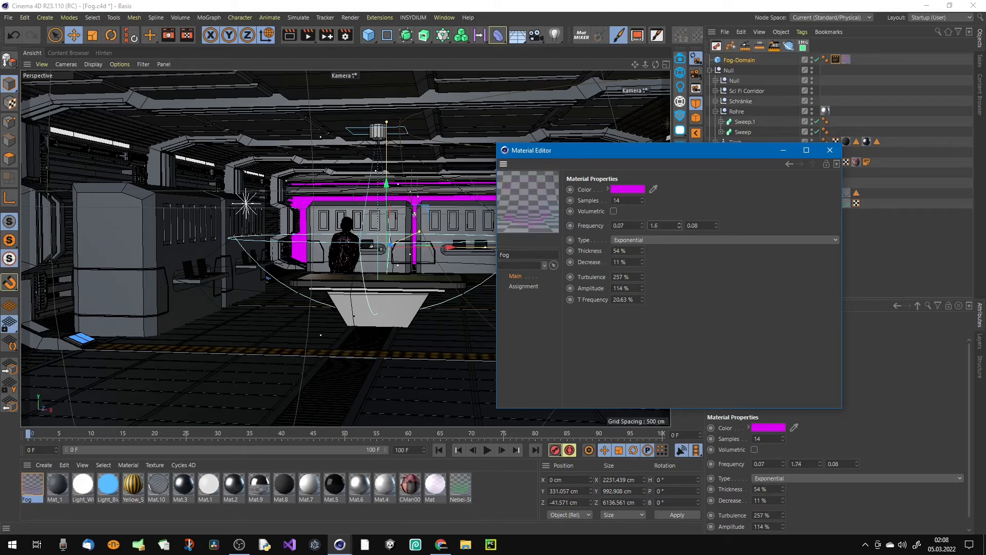
click(830, 150)
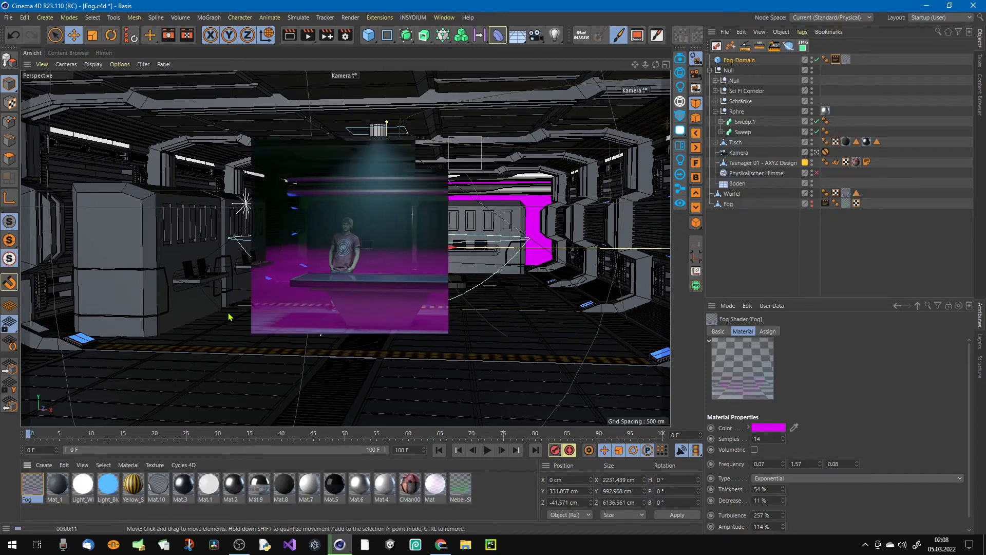
Set the Fog material's Y Frequency to 0.62 and test-render the camera view.
click(28, 487)
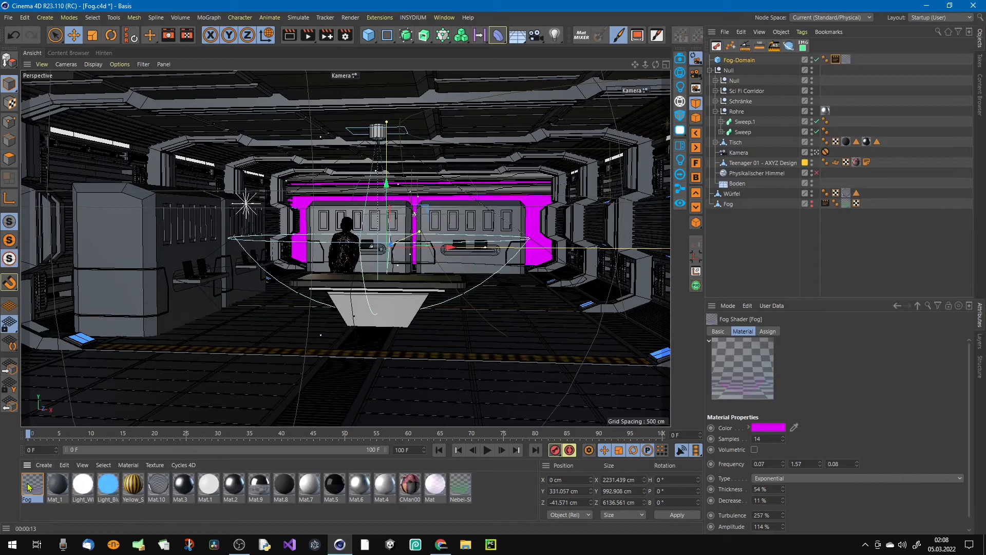
double_click(28, 488)
drag(337, 144, 337, 155)
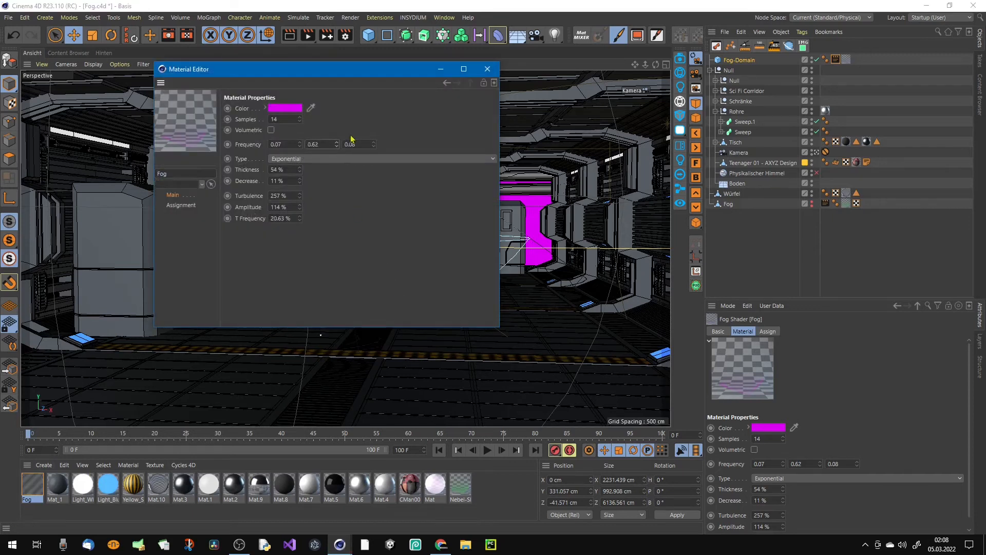
click(488, 69)
click(289, 40)
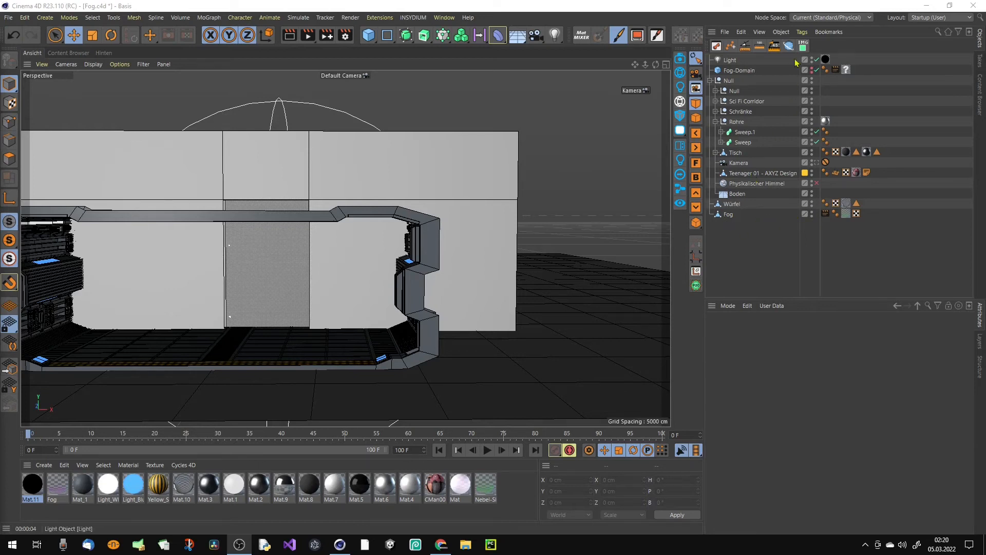
click(817, 59)
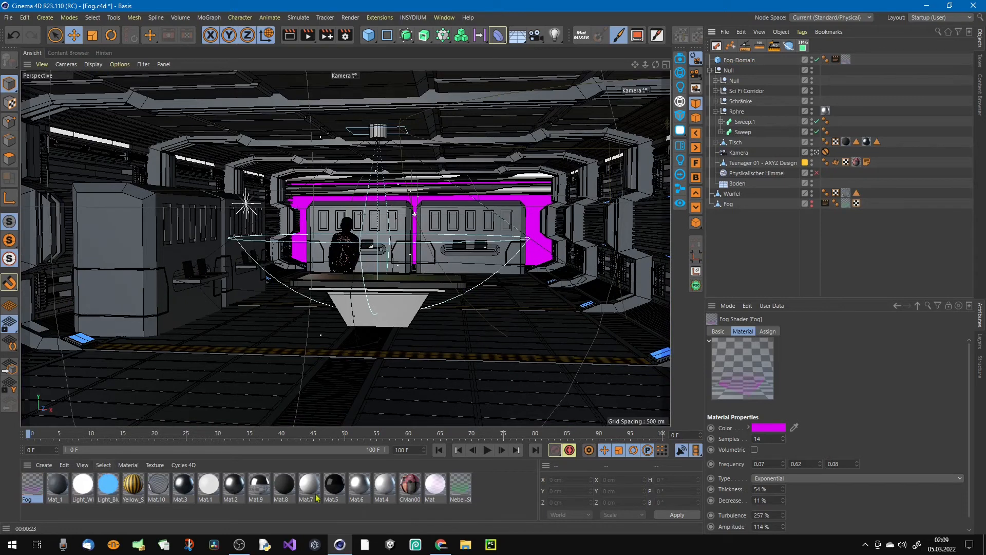
double_click(33, 483)
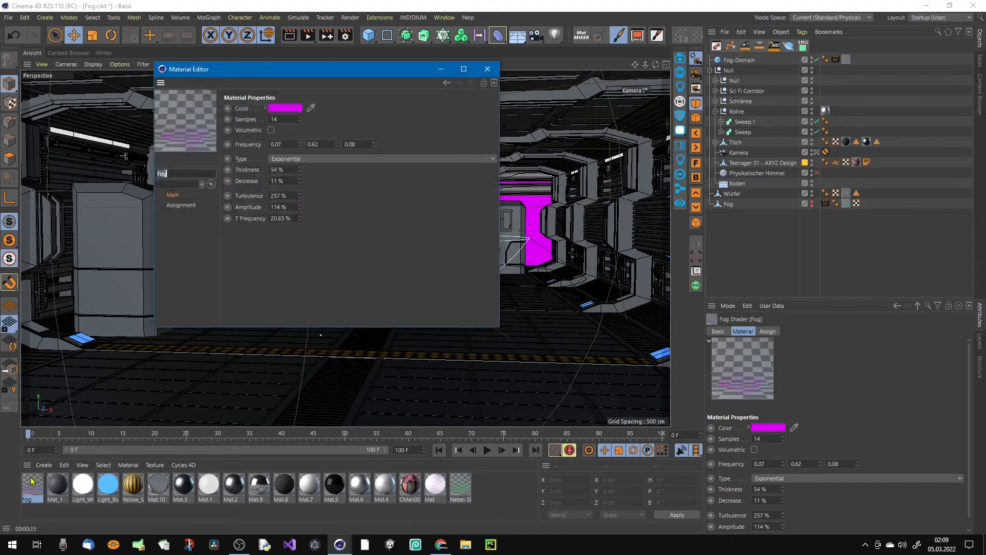
click(486, 70)
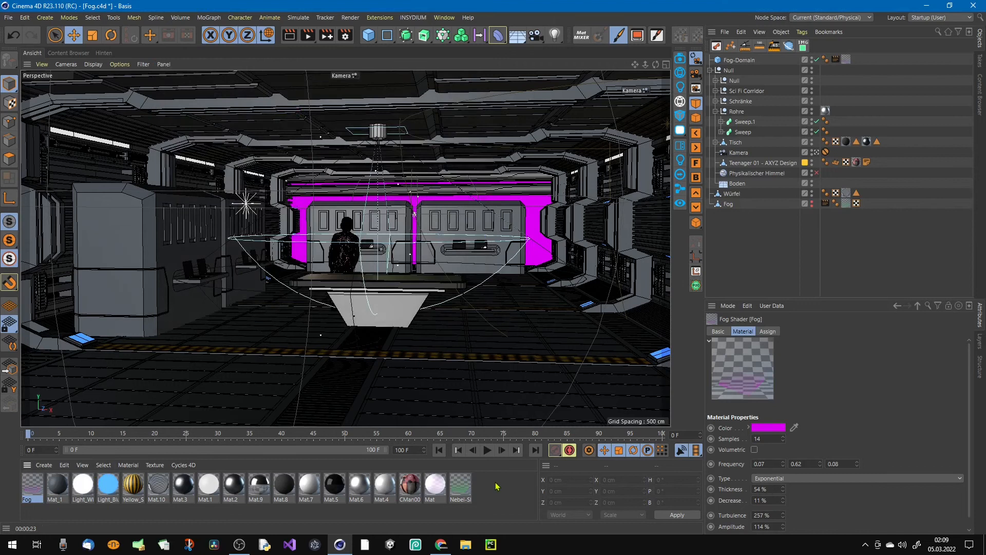
Create a new standard material and apply it to the Fog-Domain cube in place of the Fog shader.
key(ctrl+n)
drag(643, 360, 735, 60)
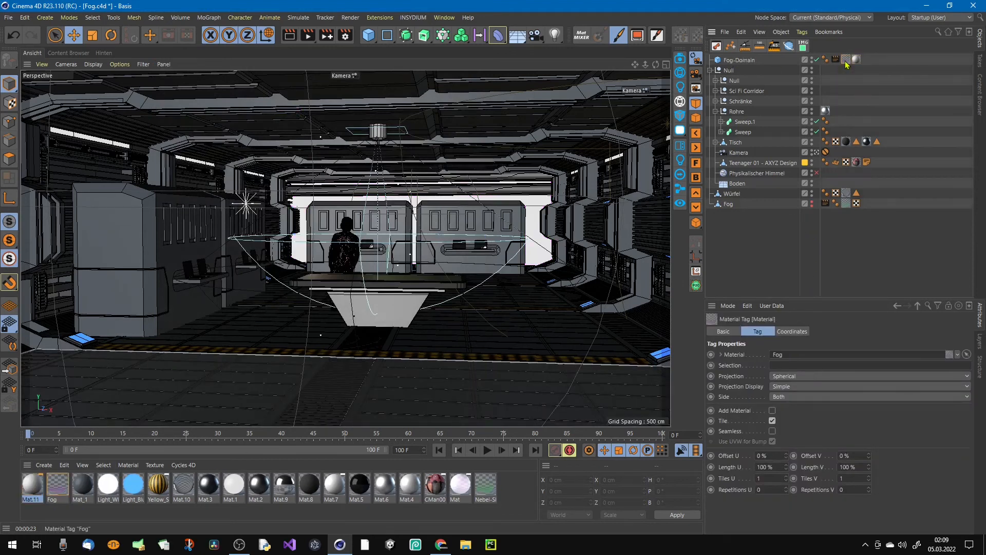
click(846, 60)
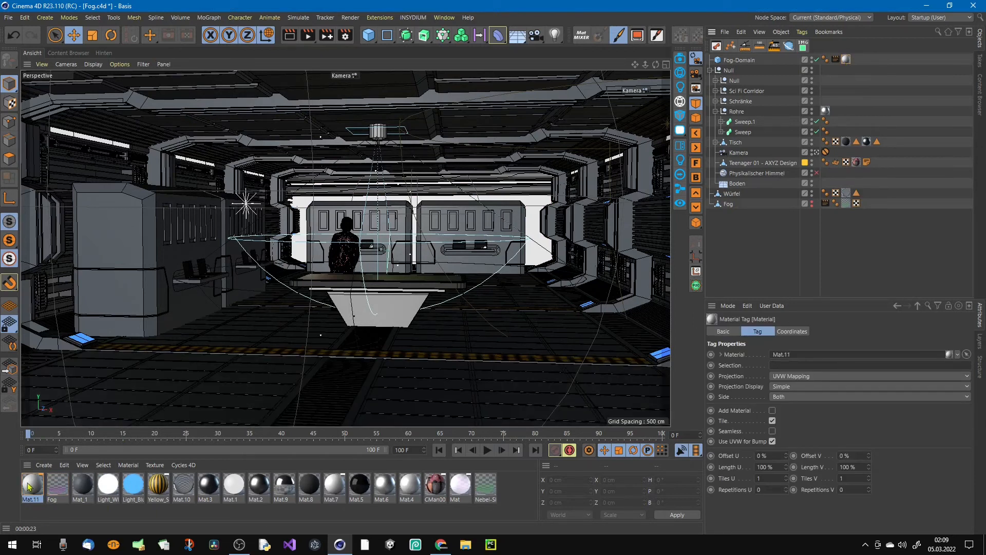
Enable the Fog channel and disable Reflectance in the new material, and test-render the camera view.
double_click(846, 60)
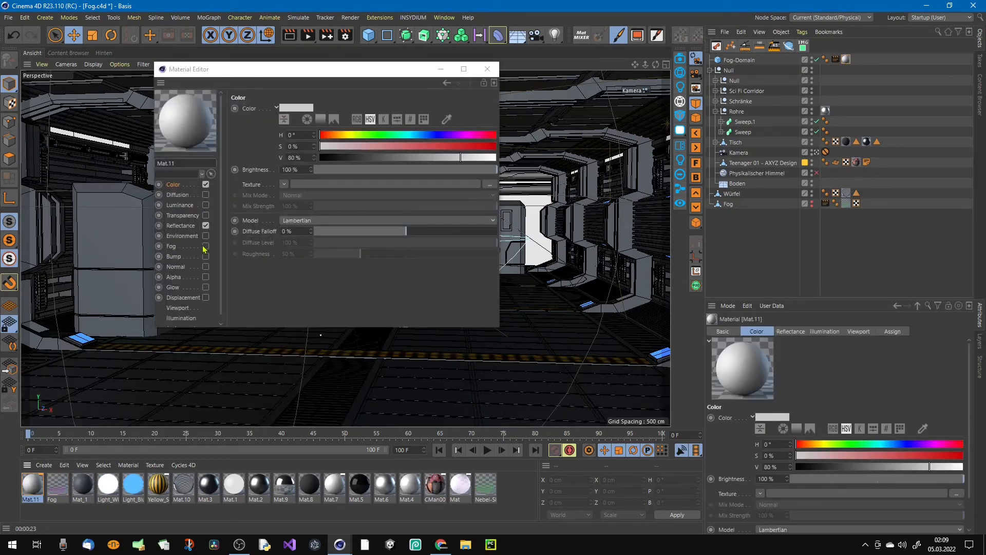
click(206, 246)
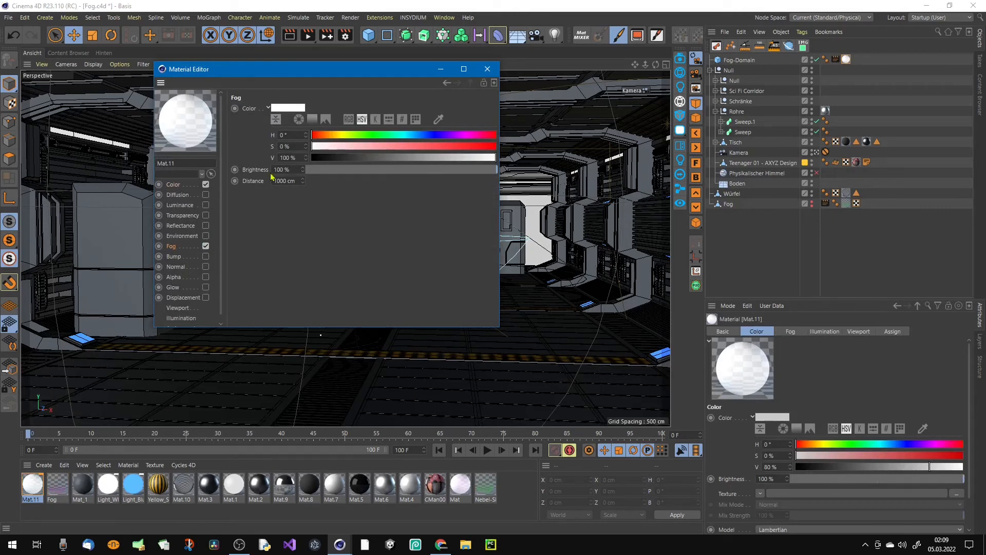
click(514, 65)
drag(418, 71, 355, 114)
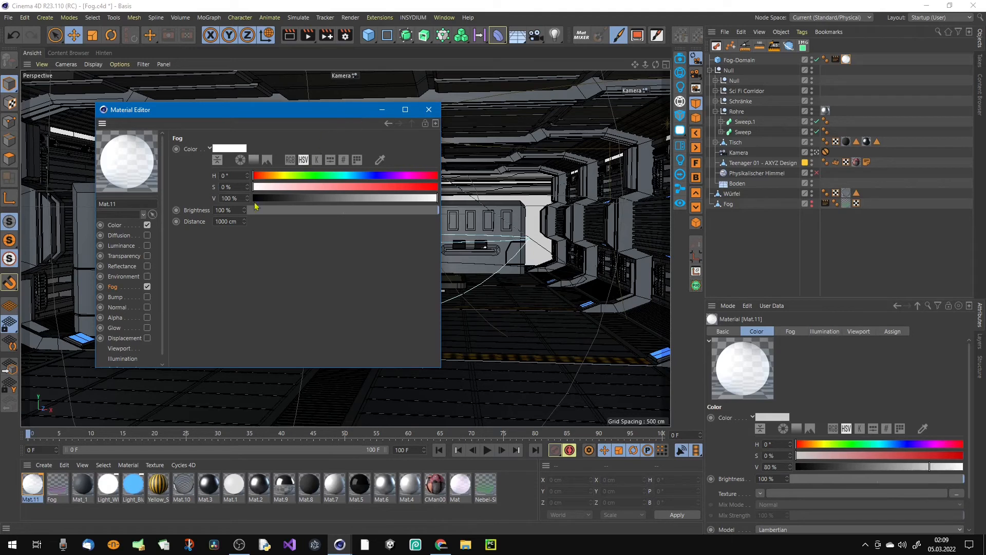
drag(245, 110, 670, 185)
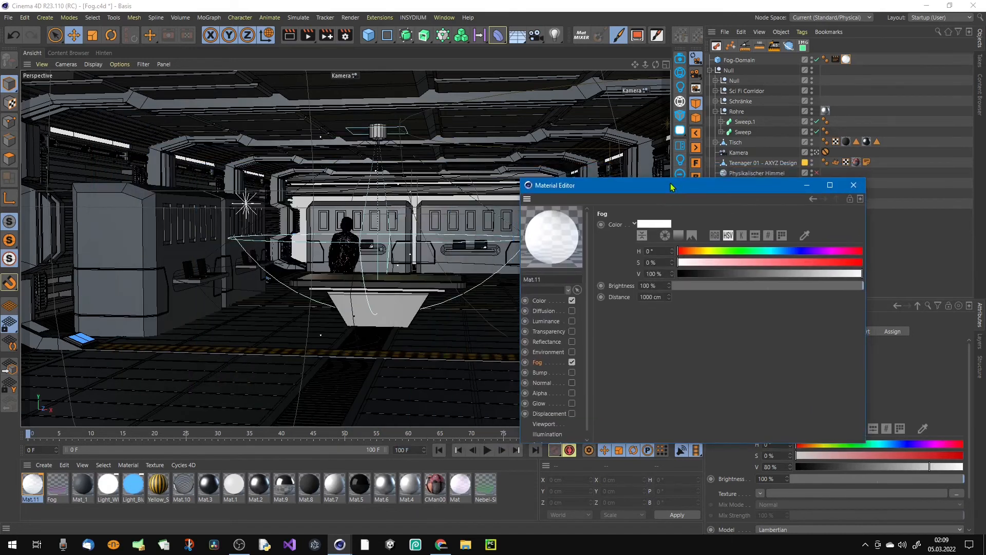
click(289, 35)
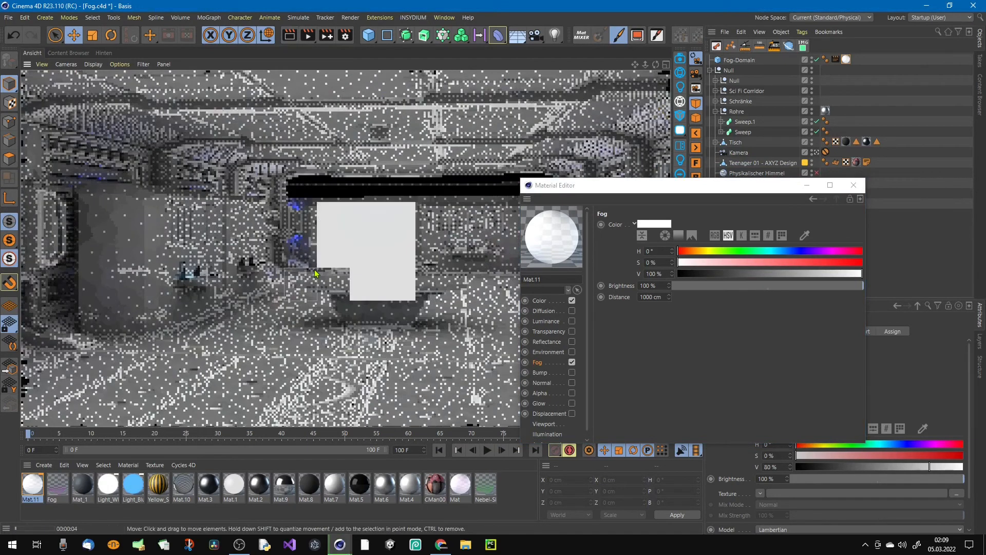
Set the Fog channel distance of Mat.11 to 10000 cm and test-render the camera view.
click(651, 298)
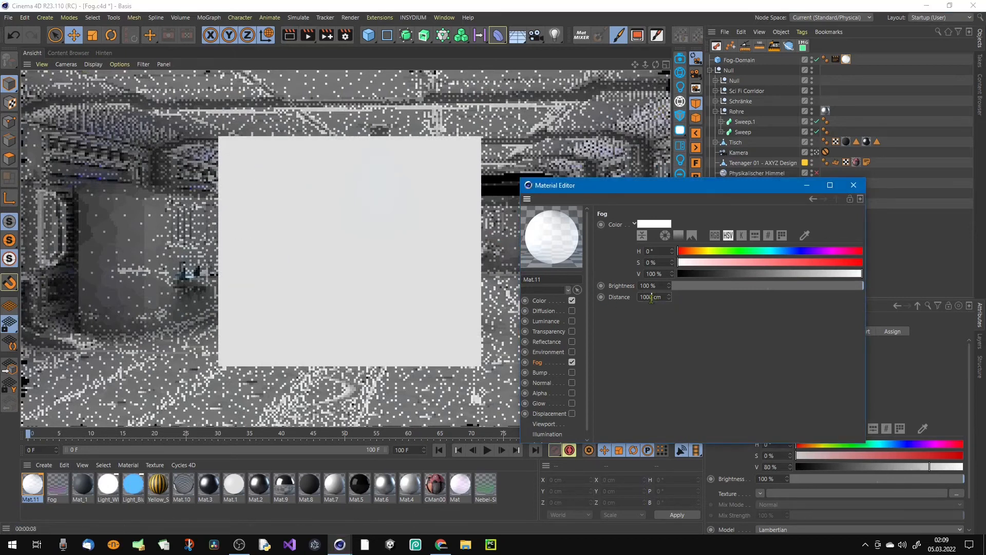
text(0)
click(695, 304)
click(290, 35)
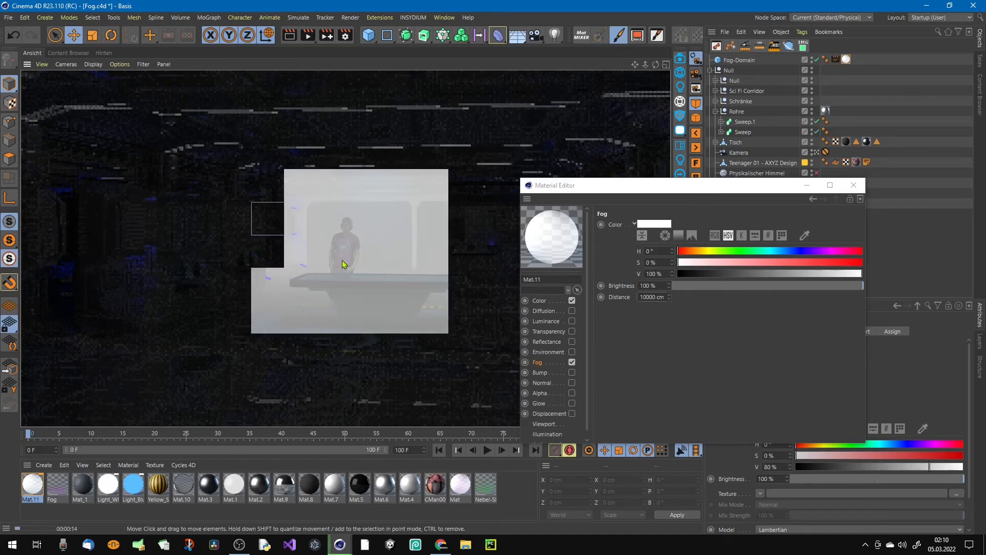
click(853, 185)
click(772, 218)
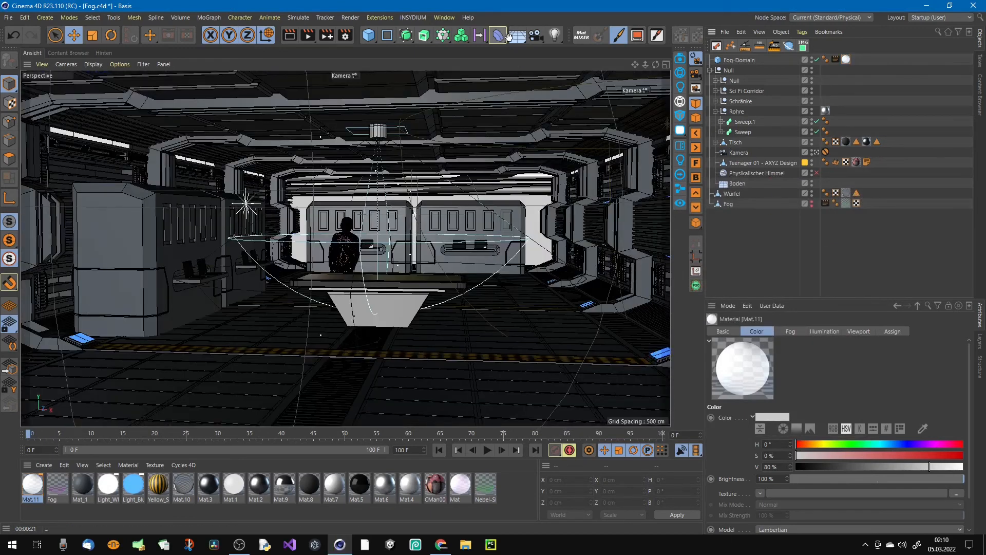
Add an Environment object, hide the Fog-Domain cube, enable the Environment's fog and test-render the view.
click(518, 40)
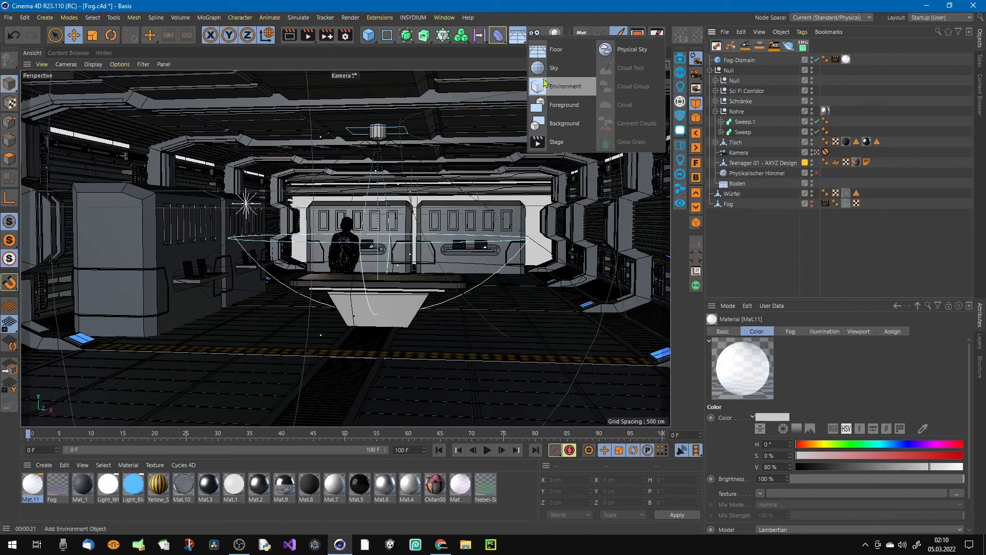
click(560, 86)
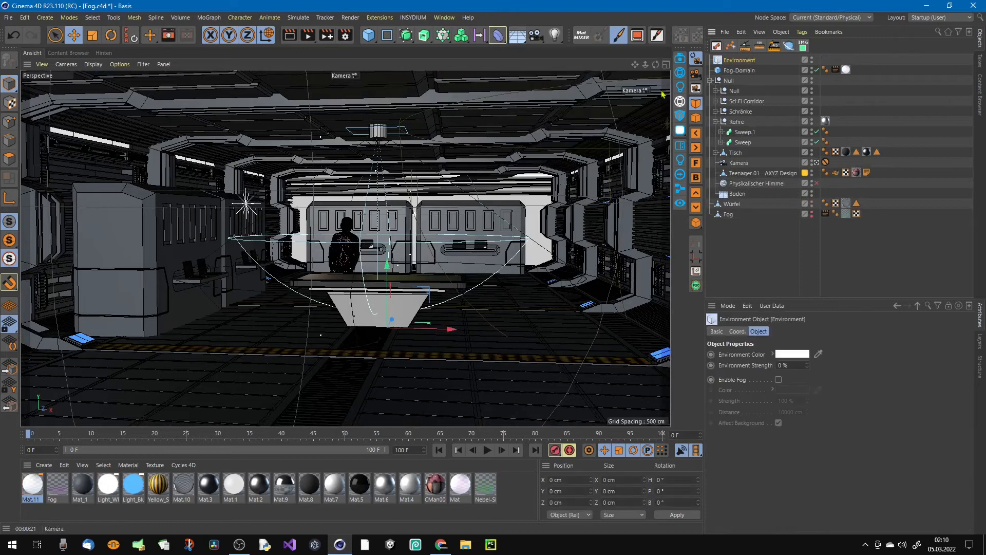
click(813, 68)
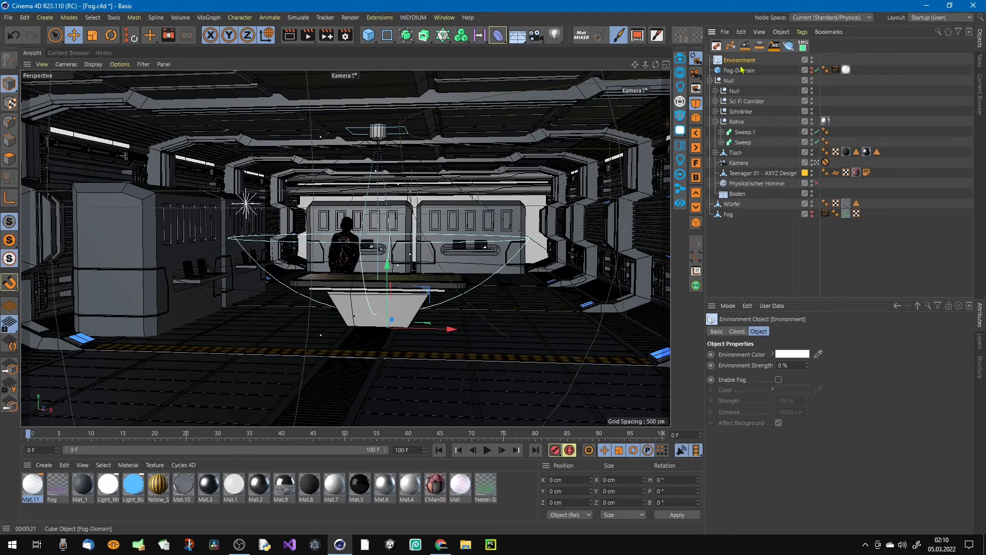
click(779, 381)
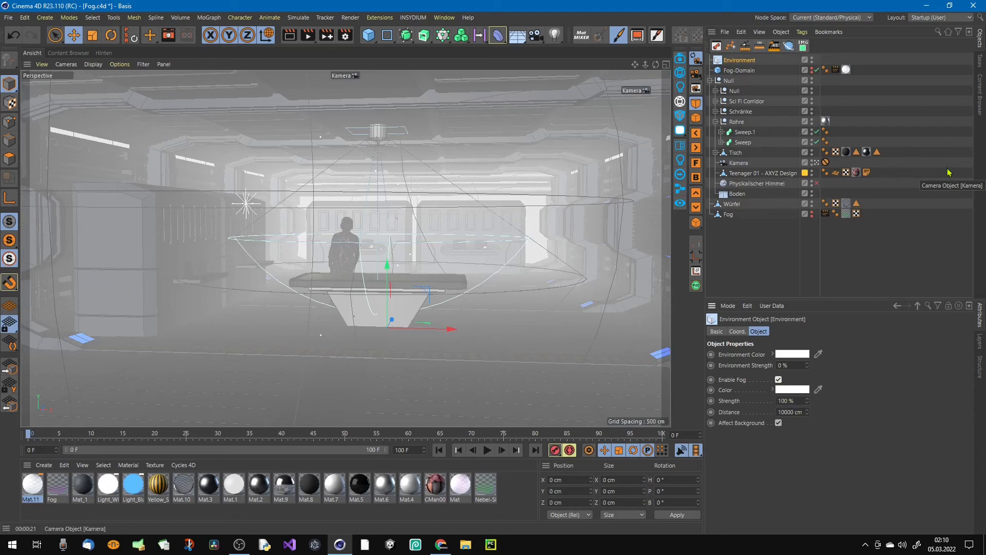
click(290, 37)
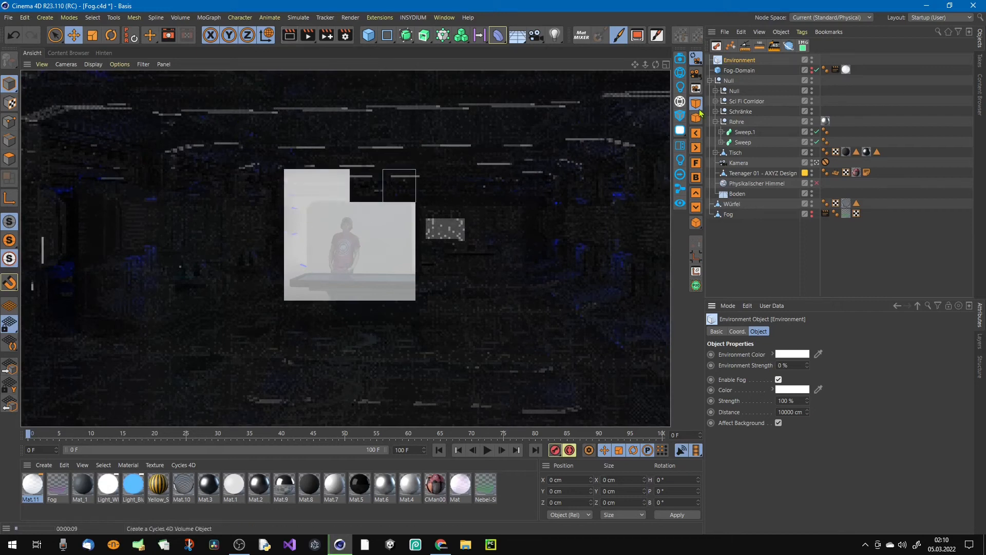
Hide the Environment object in the viewport and renders, and switch from the scene camera to a free view of the table.
click(812, 59)
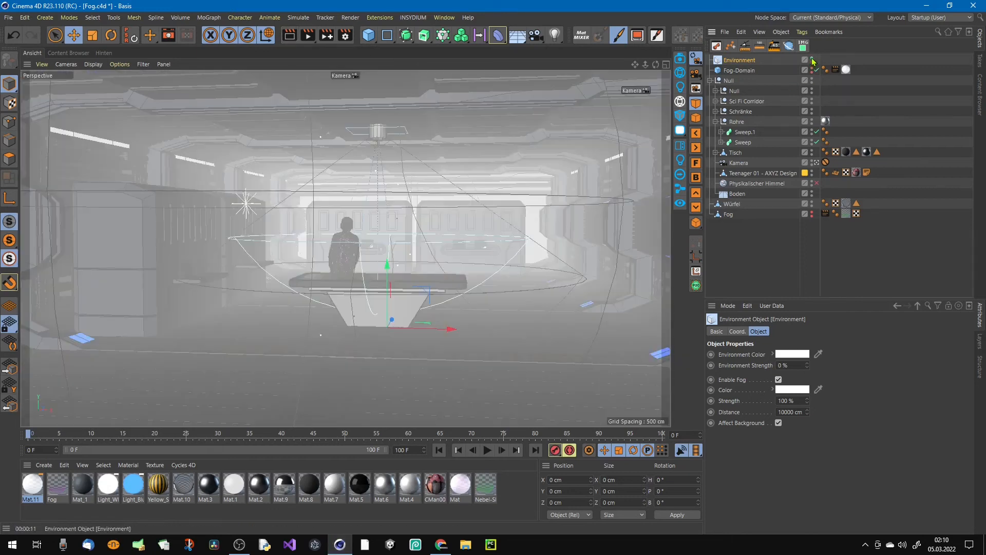
click(813, 60)
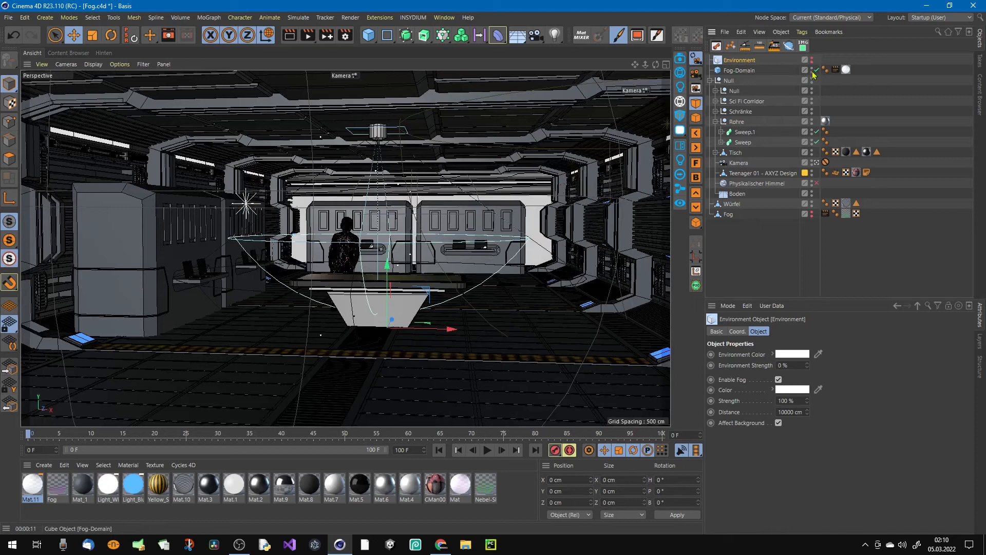
click(642, 91)
alt+middle_drag(374, 320, 416, 278)
alt+right_drag(391, 269, 594, 167)
alt+middle_drag(498, 199, 503, 210)
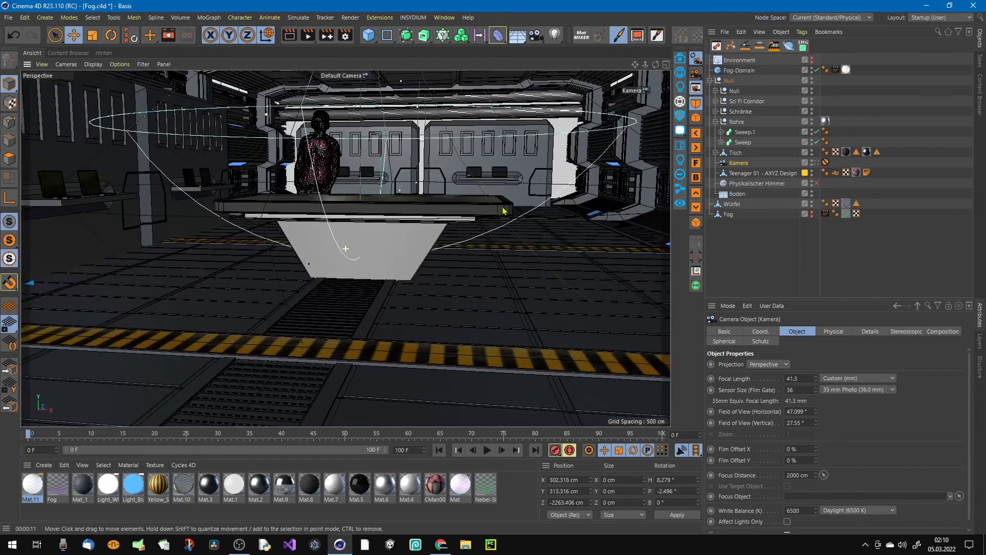
alt+right_drag(503, 210, 459, 203)
alt+middle_drag(460, 203, 452, 262)
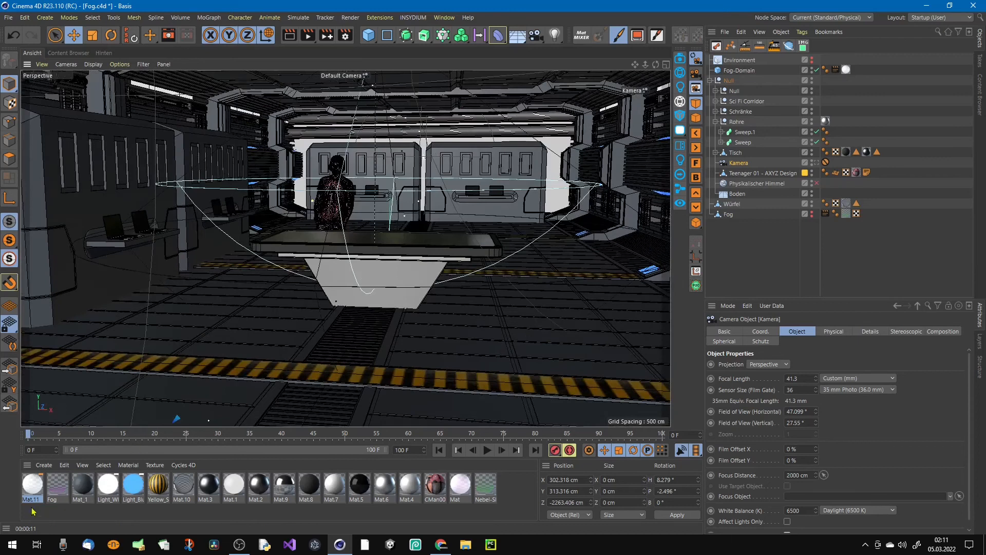
Open Mat.11 for editing and display its Fog channel settings.
double_click(33, 486)
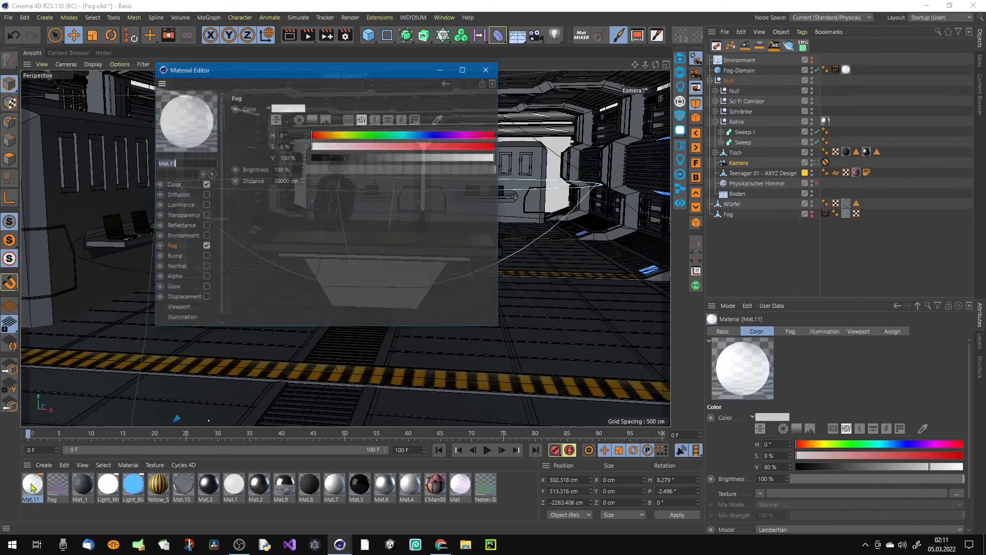
click(179, 249)
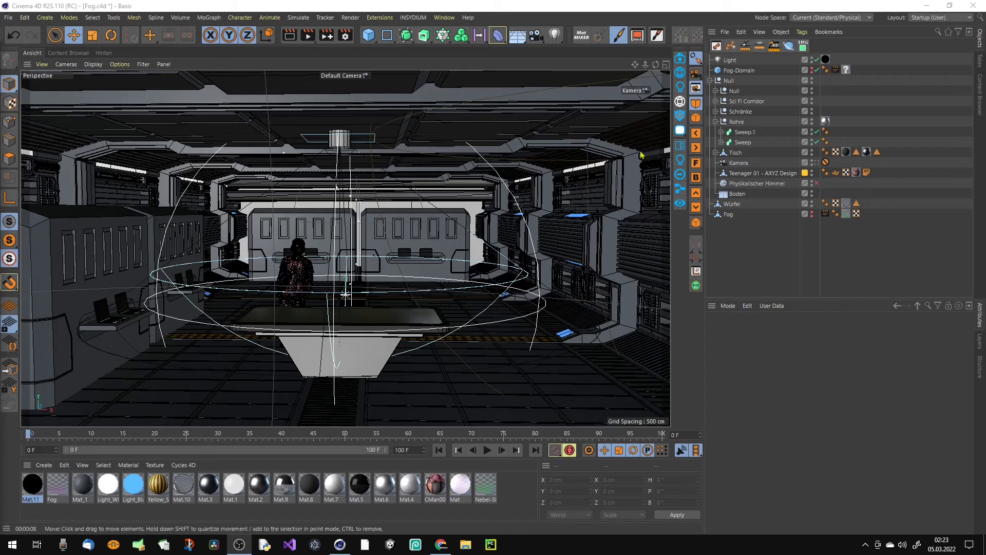
Try the Light's Visible Light mode at Visible and test-render the view.
click(736, 62)
click(783, 331)
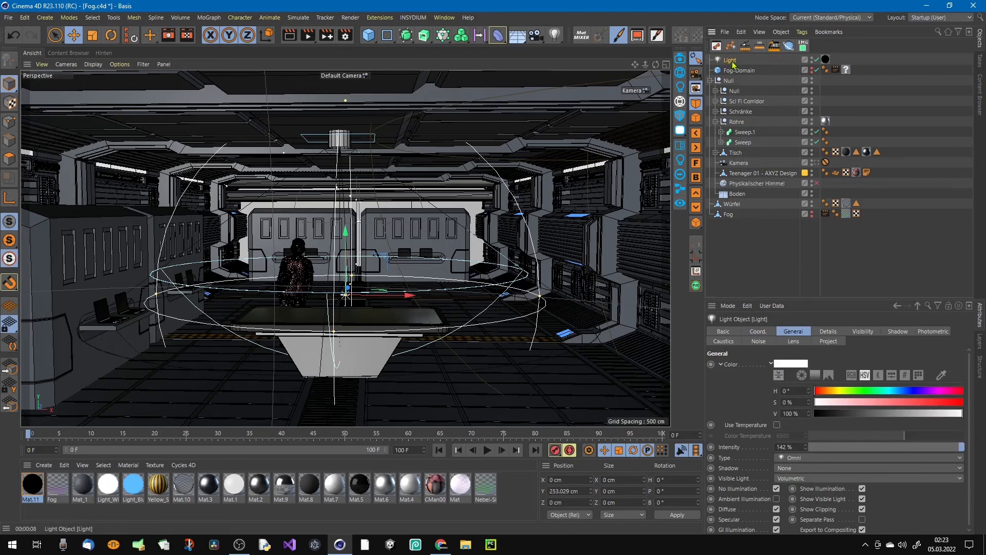
click(798, 476)
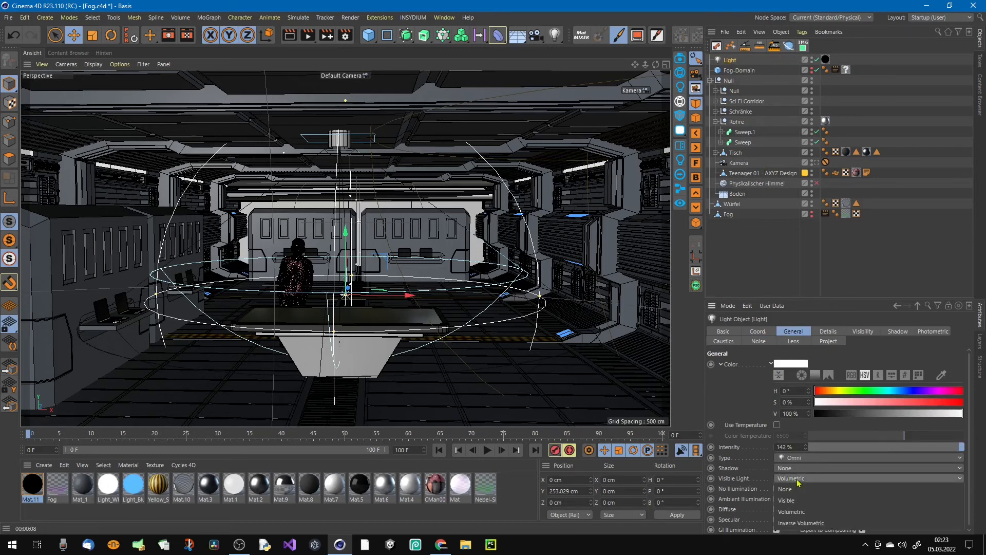
click(796, 502)
click(289, 35)
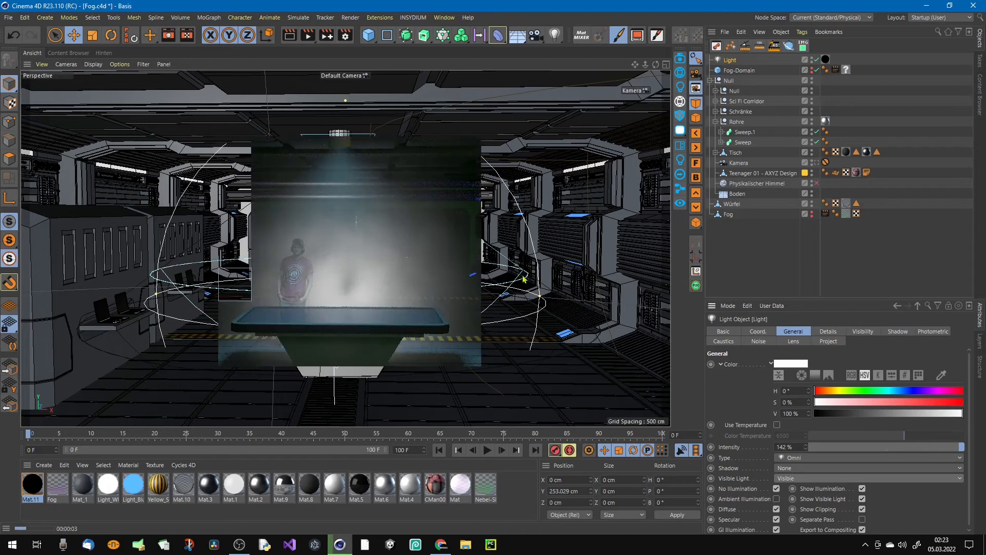
click(743, 263)
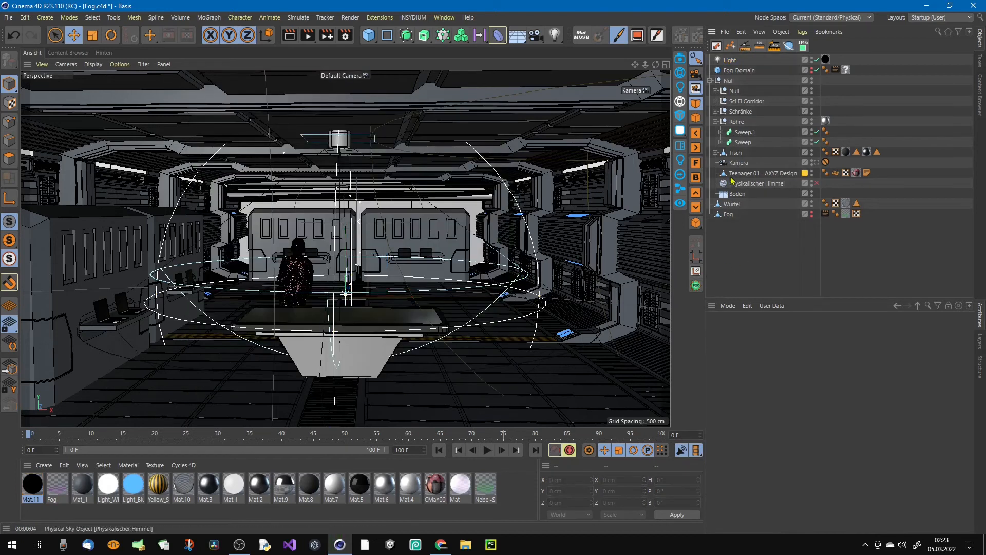
Set the Light's Visible Light mode back to Volumetric.
click(826, 60)
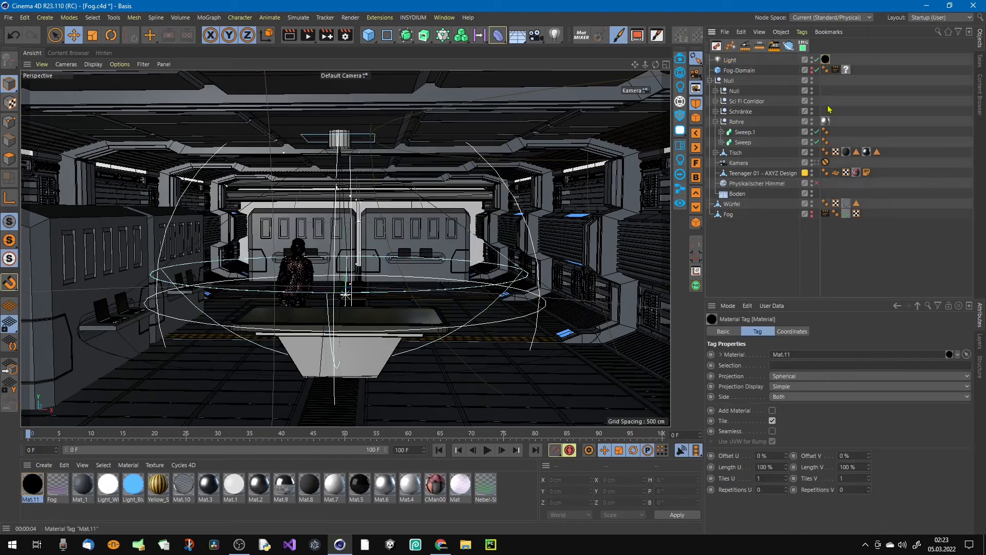
click(732, 63)
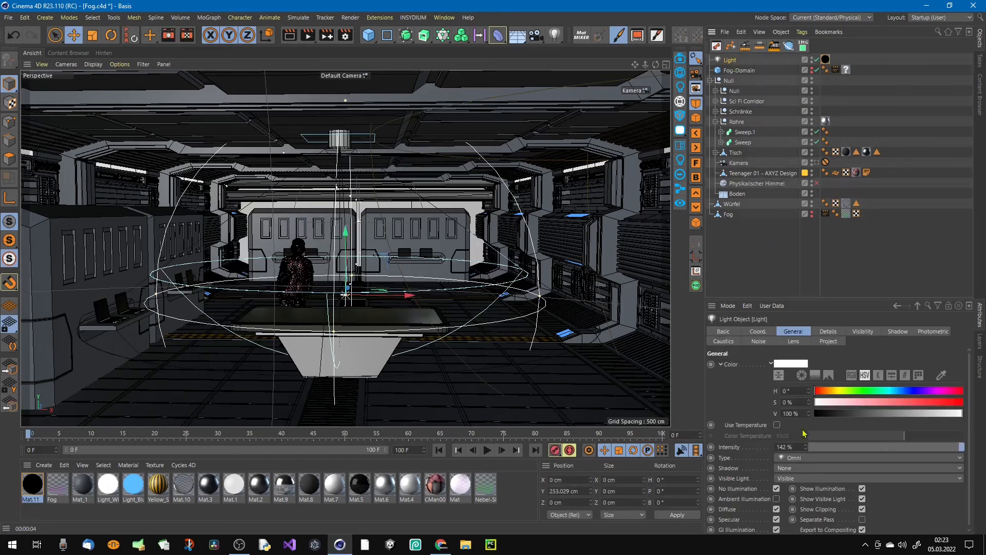
click(787, 481)
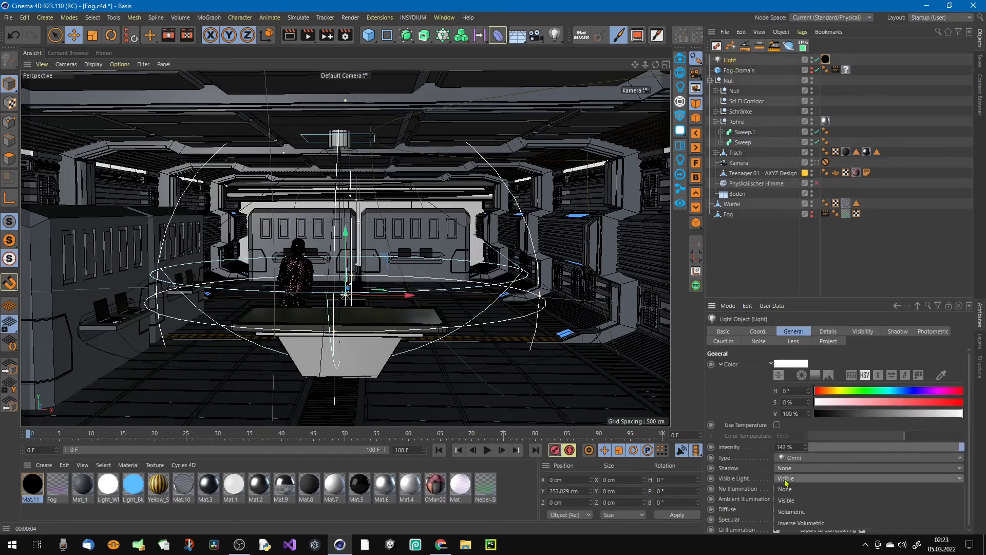
click(791, 513)
Examine the Noise shader settings in the Transparency channel of Mat.11.
double_click(33, 485)
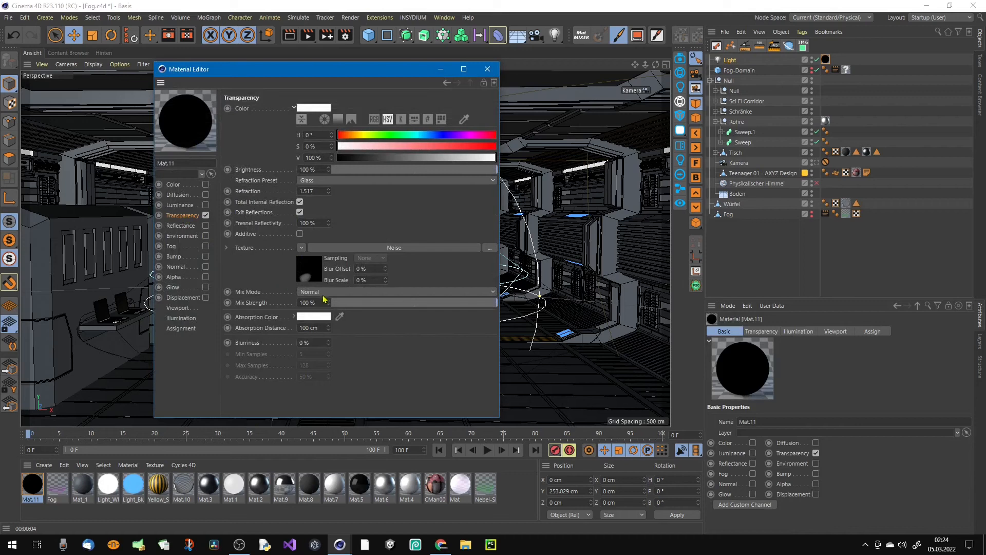
click(310, 267)
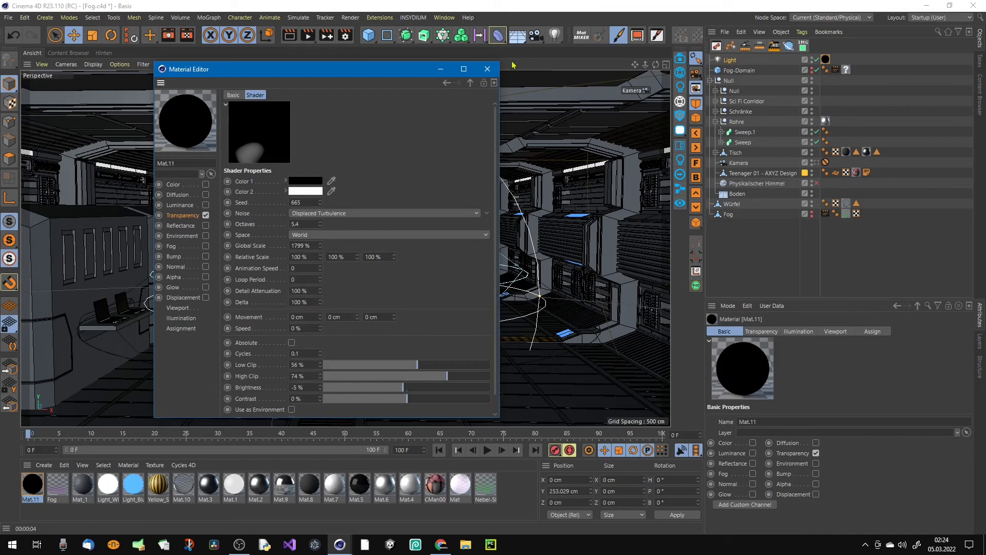
click(488, 69)
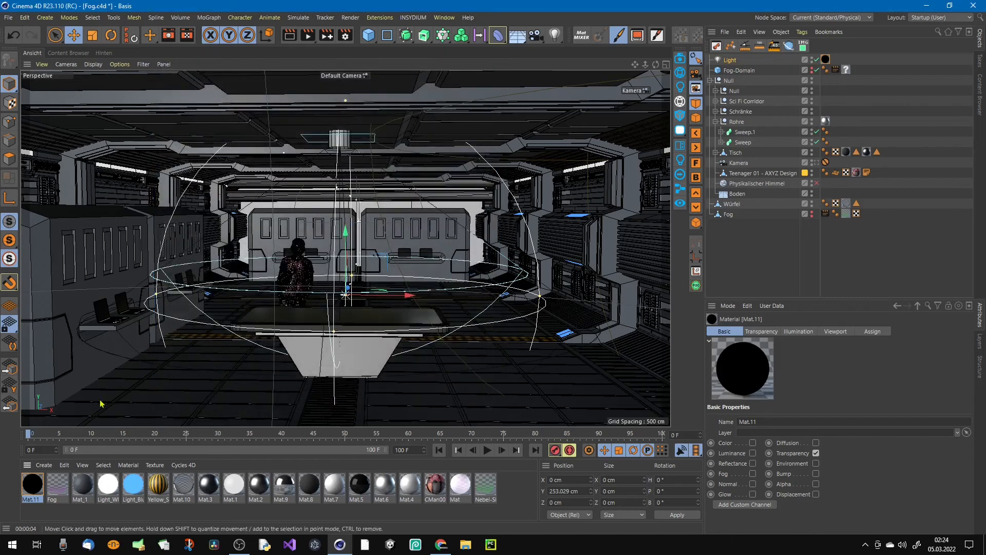
Review the Light's visibility settings, its Mat.11 material tag and its general settings.
click(730, 61)
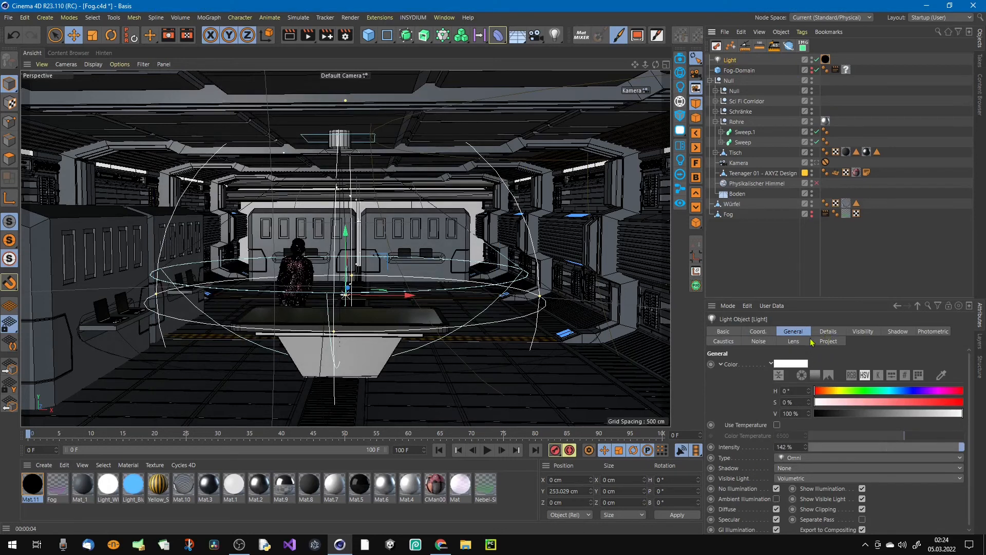
click(865, 332)
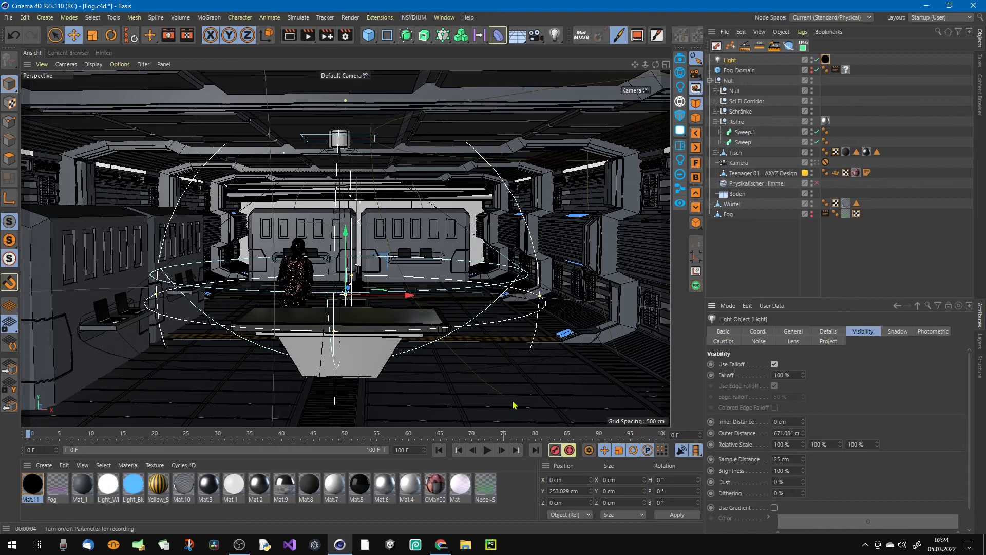
click(825, 59)
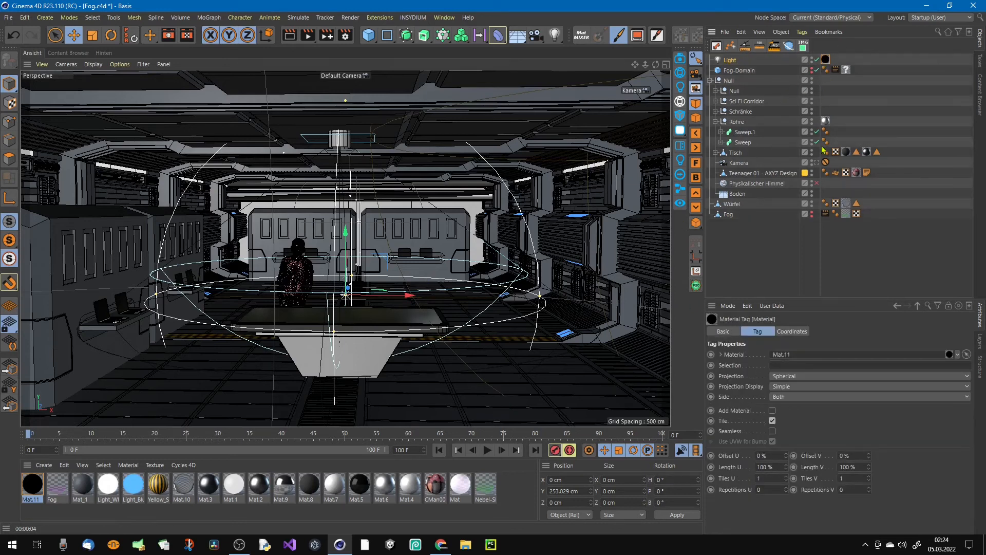
click(729, 60)
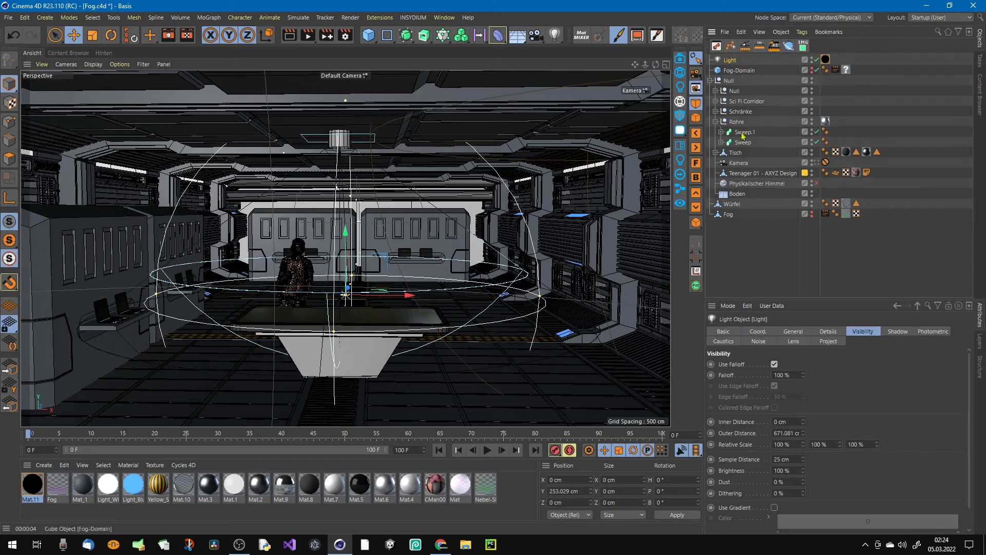
click(791, 333)
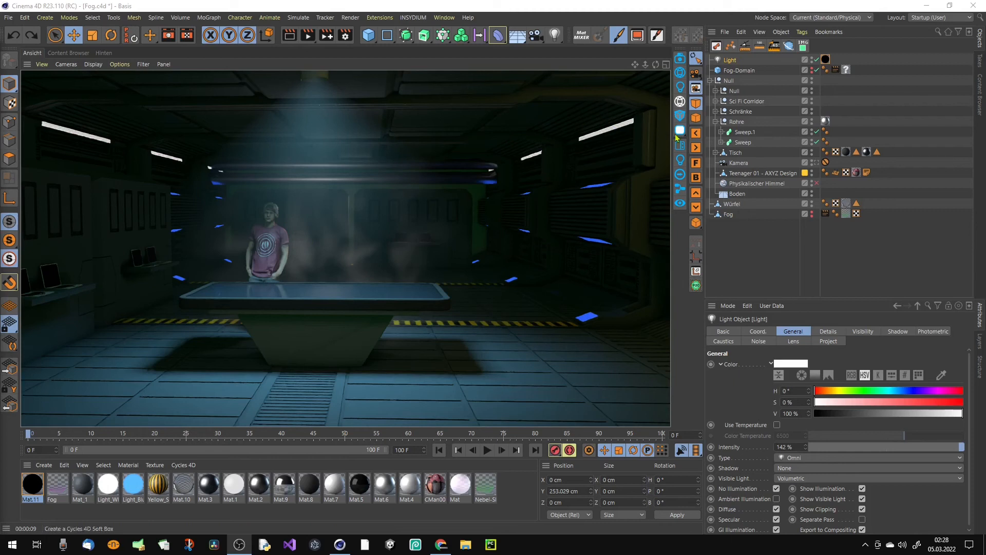
Delete the Mat.11 material tag from the Light.
click(730, 60)
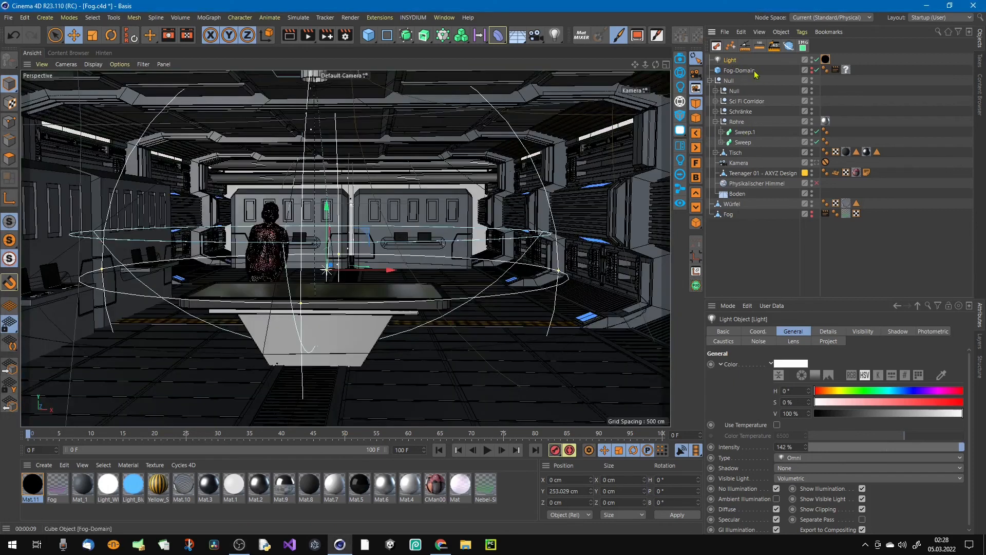
click(826, 60)
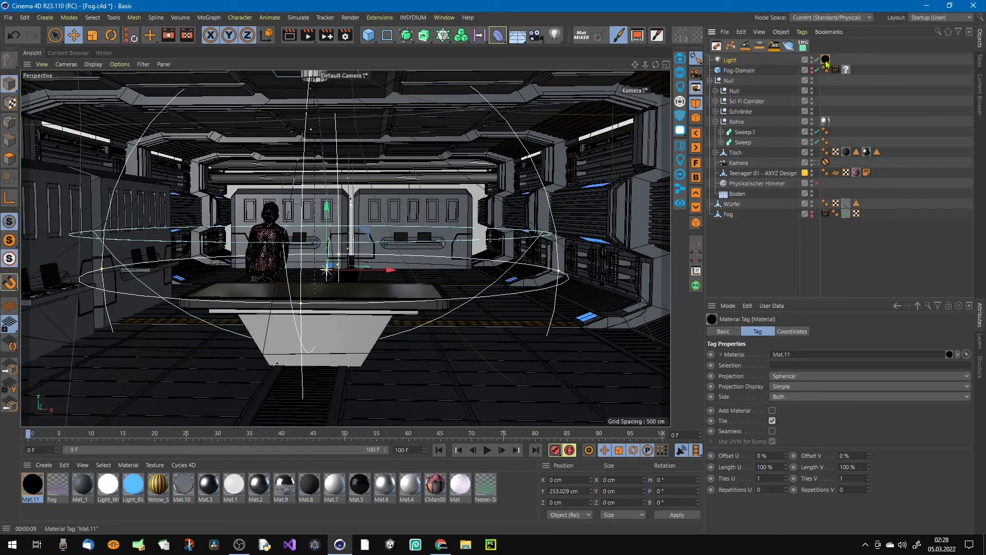
key(Delete)
Tune the Light's visibility noise to Velocity 306 %, Brightness -36 % and Contrast 121 %, and test-render the view.
click(731, 63)
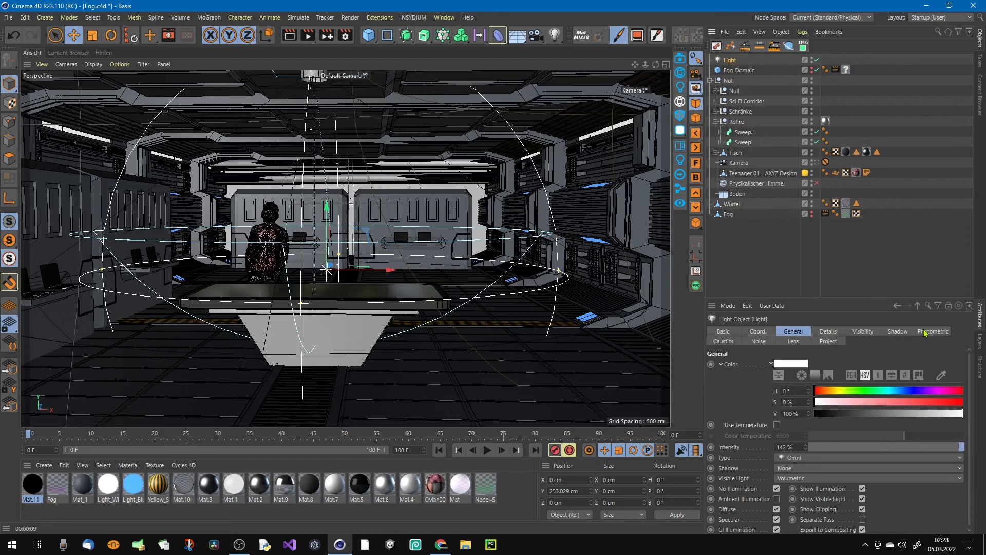
click(765, 344)
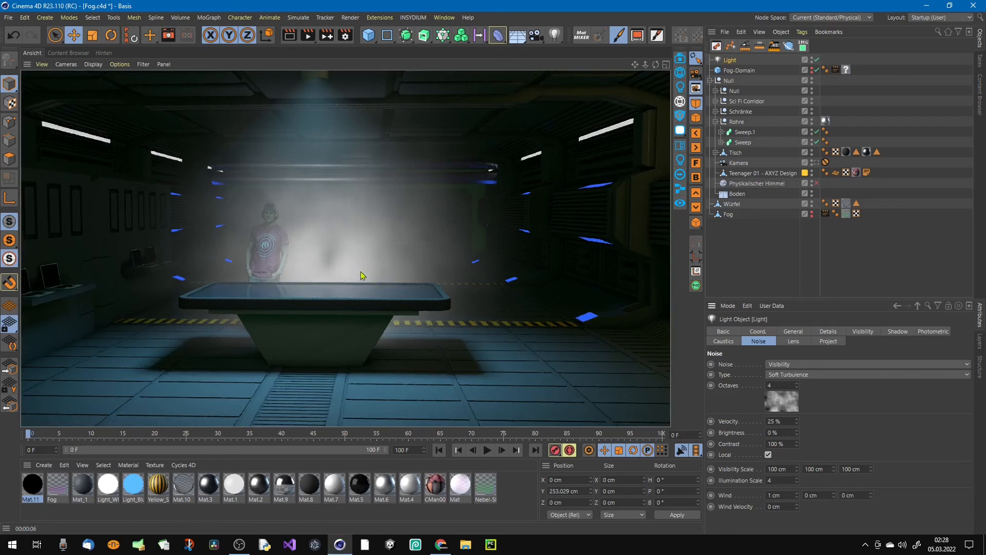
alt+drag(362, 270, 361, 268)
mouse_move(798, 435)
mouse_down()
mouse_move(798, 452)
mouse_move(797, 423)
mouse_move(797, 450)
mouse_up()
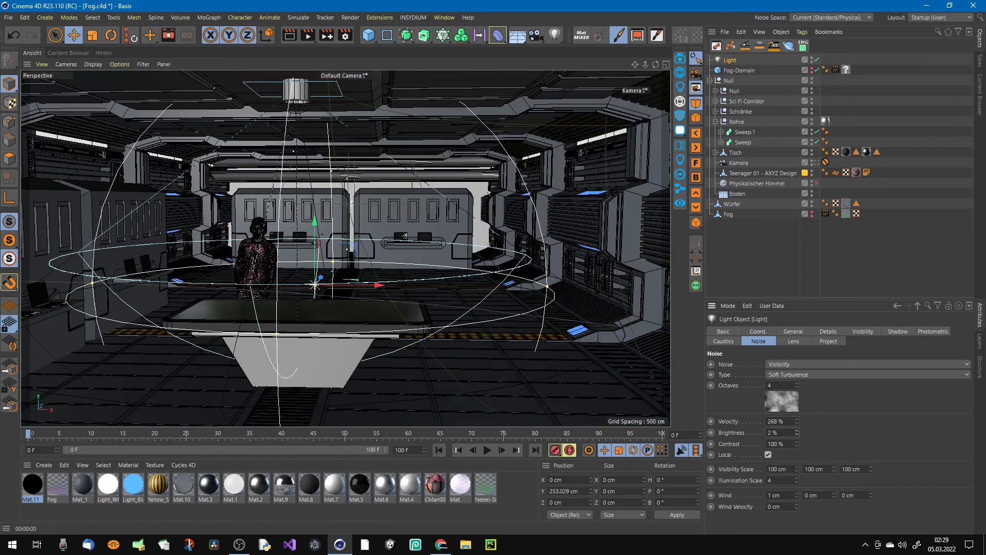
click(798, 432)
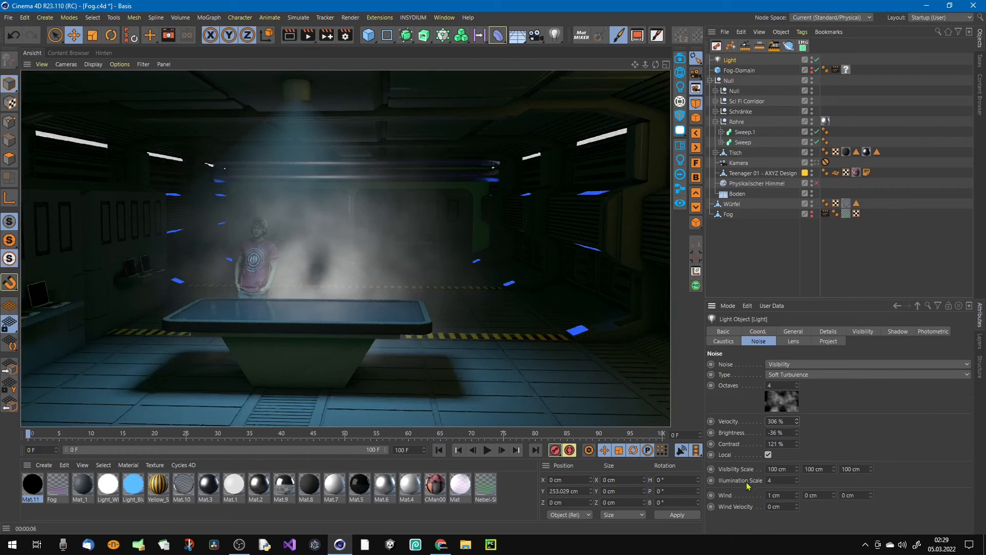
Set the Light's noise Illumination Scale to 13.3 and Brightness to -30 %, test-rendering the view between adjustments.
drag(797, 481, 800, 477)
click(290, 36)
drag(797, 435, 797, 460)
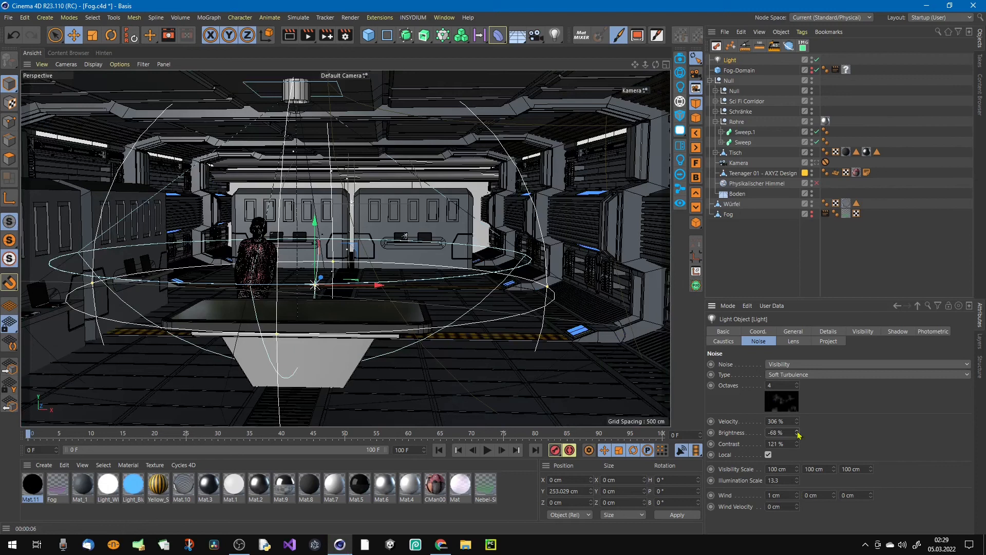
click(290, 36)
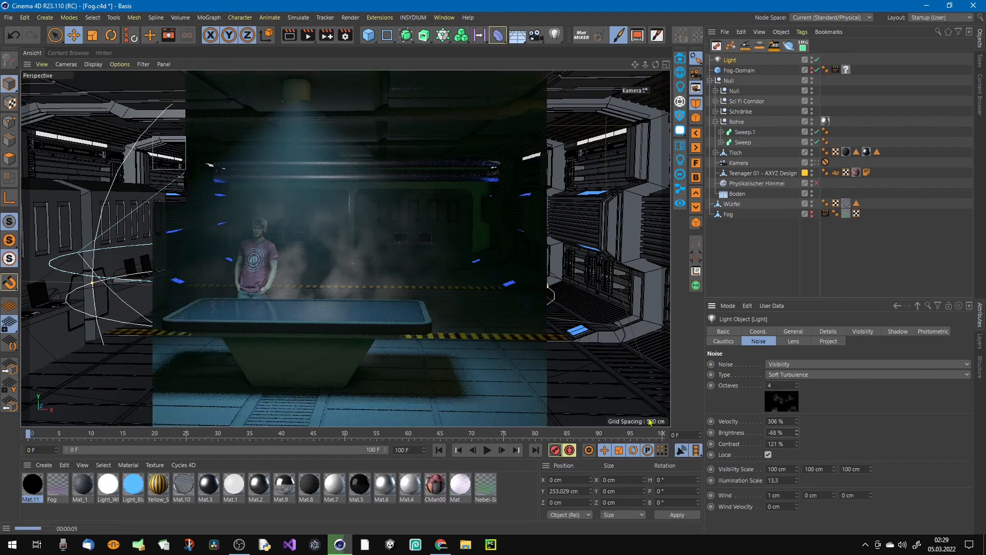
drag(797, 431, 796, 422)
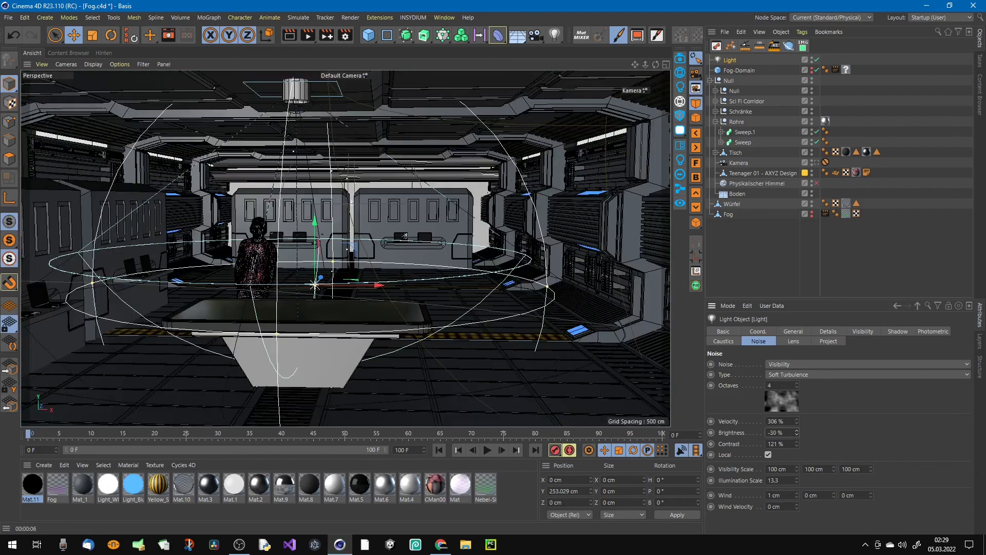
Widen the Light's visible range beyond the corridor's side walls, raise the Light to Y 288.427 cm, and test-render the view.
drag(547, 287, 971, 288)
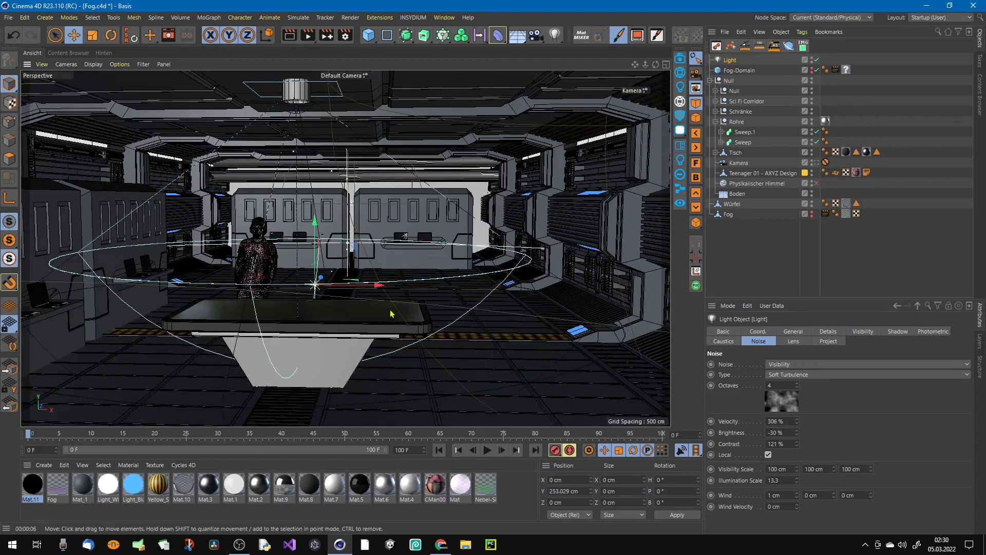
drag(350, 245, 359, 238)
click(288, 42)
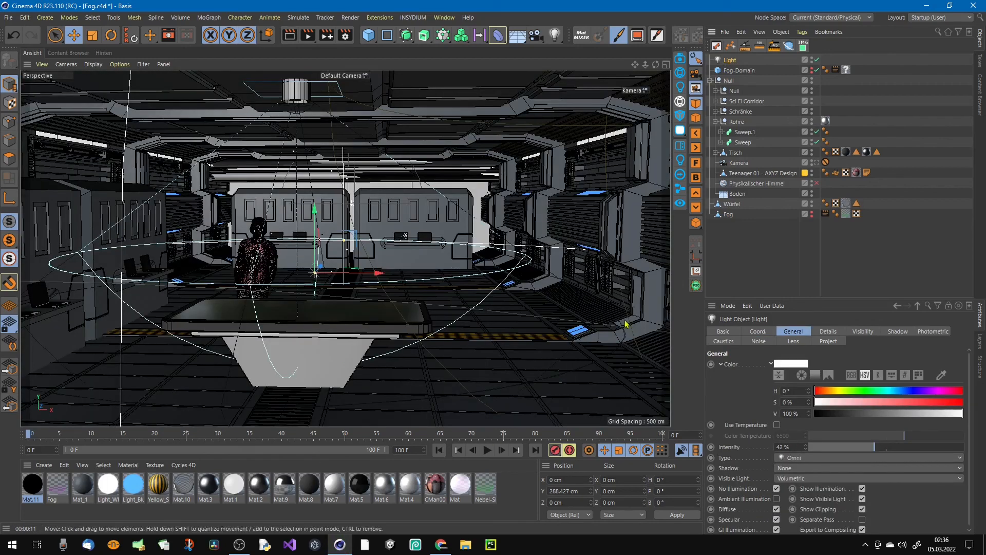
In Object mode, flatten the Light's visible volume vertically, move the Light to Y 343.821 cm and Z -380.575 cm, and test-render the view.
click(11, 87)
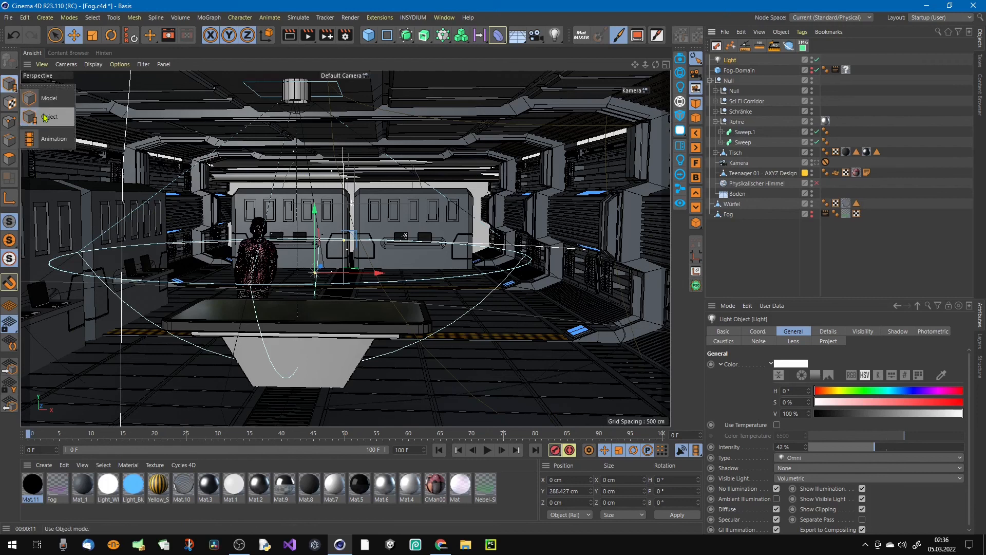
key(t)
mouse_move(313, 212)
mouse_down()
mouse_move(326, 264)
mouse_move(313, 217)
mouse_up()
key(e)
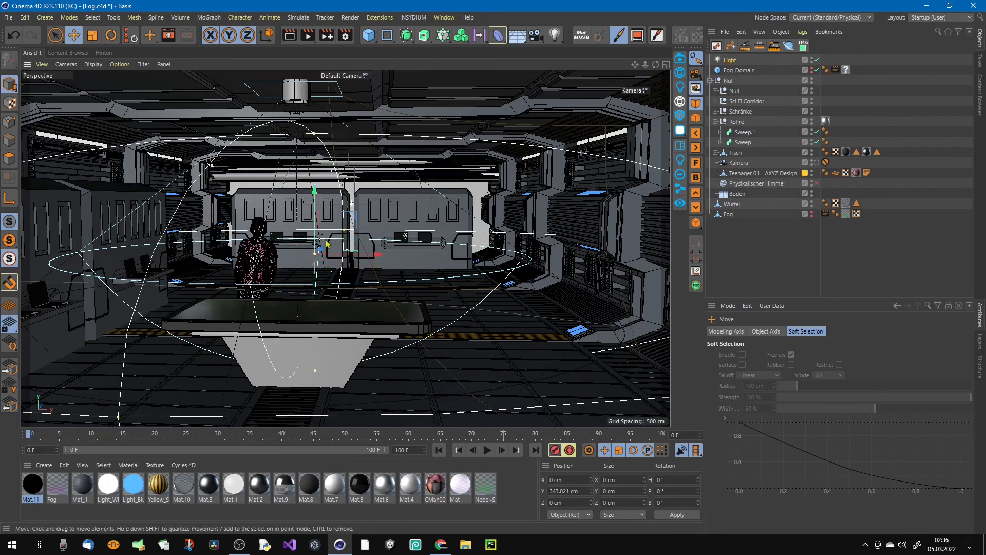
drag(322, 253, 309, 271)
click(289, 40)
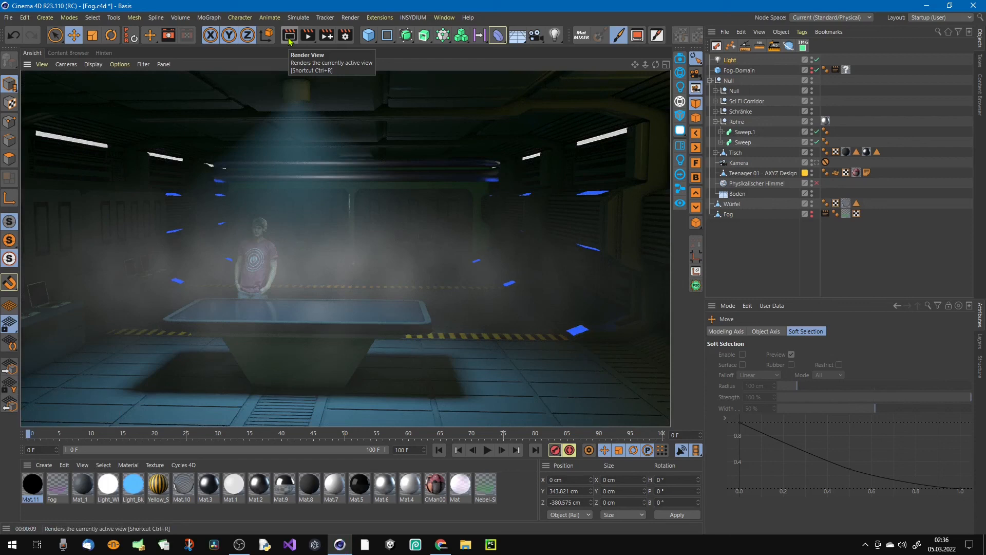
click(281, 244)
alt+drag(281, 244, 240, 243)
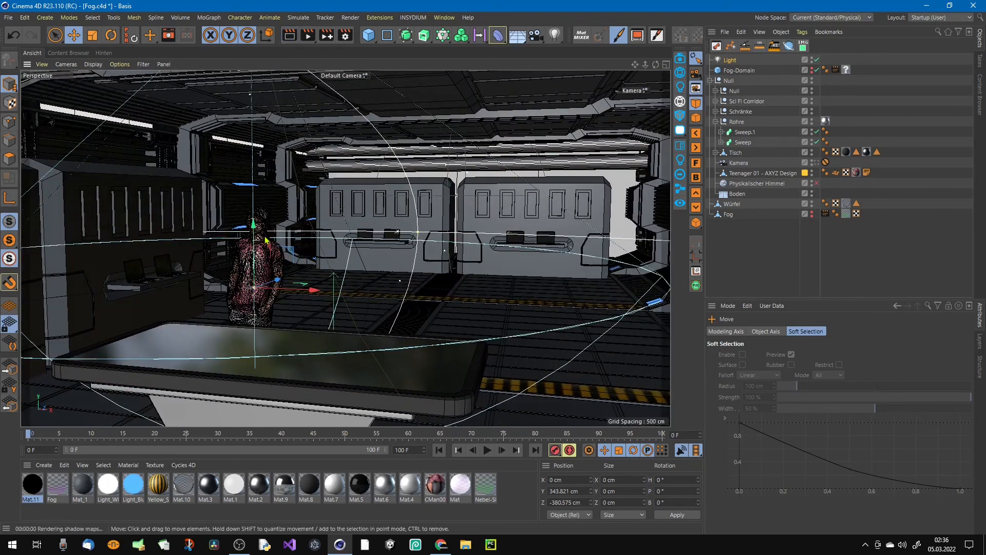